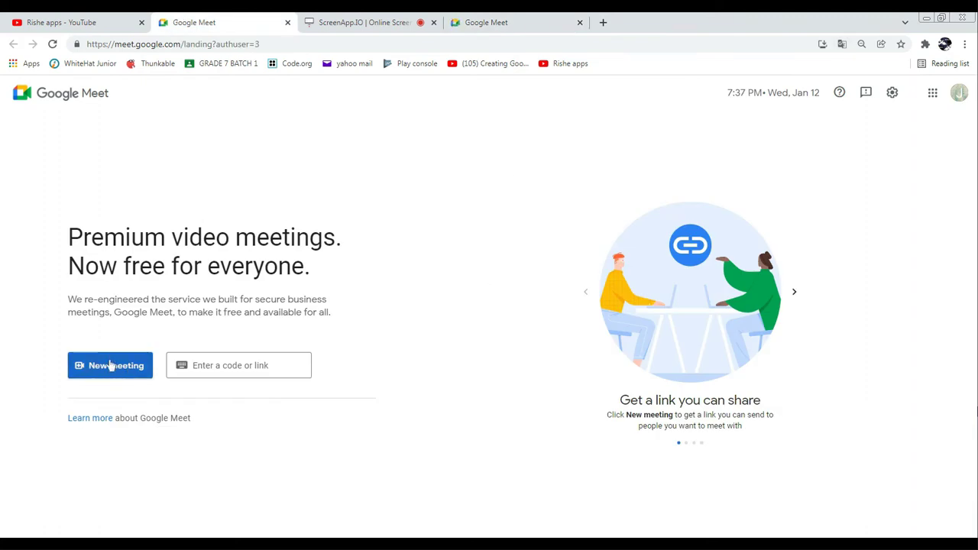
# Step: Start an instant meeting from New meeting, check the ScreenApp recorder tab, then return to Meet
pyautogui.click(116, 367)
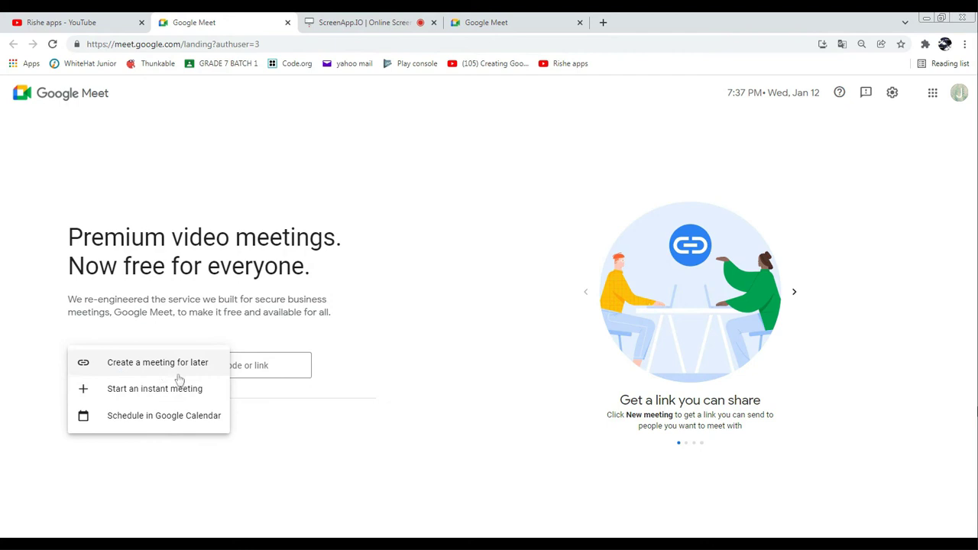
pyautogui.click(127, 390)
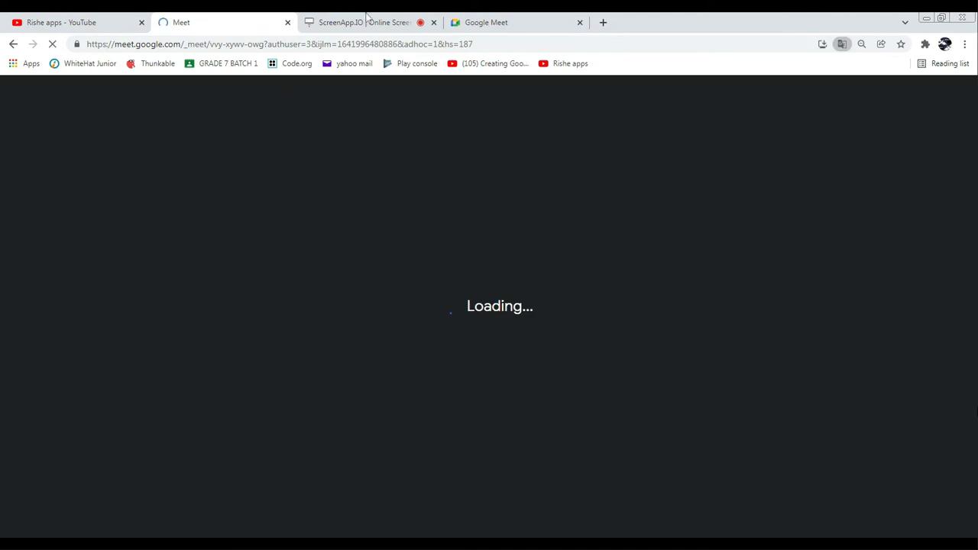
pyautogui.click(366, 19)
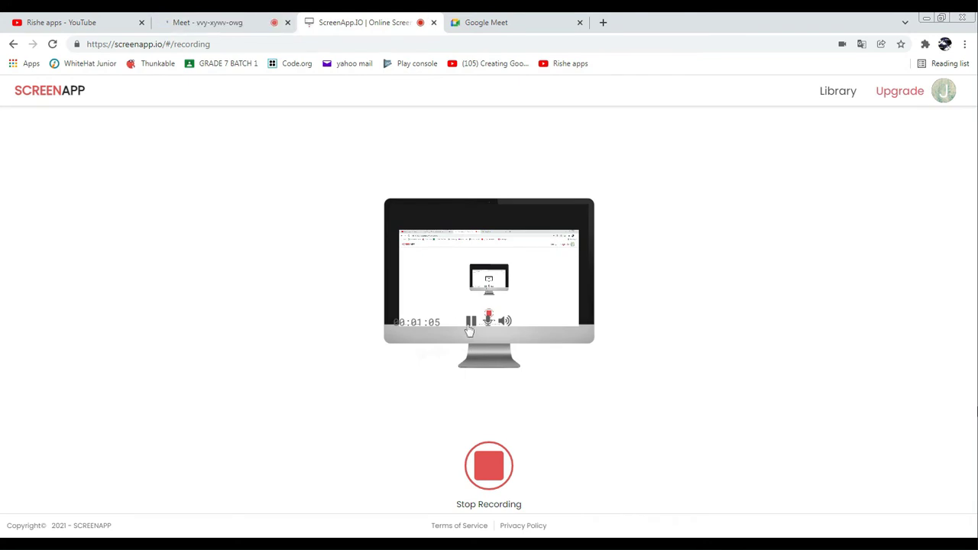
pyautogui.click(237, 17)
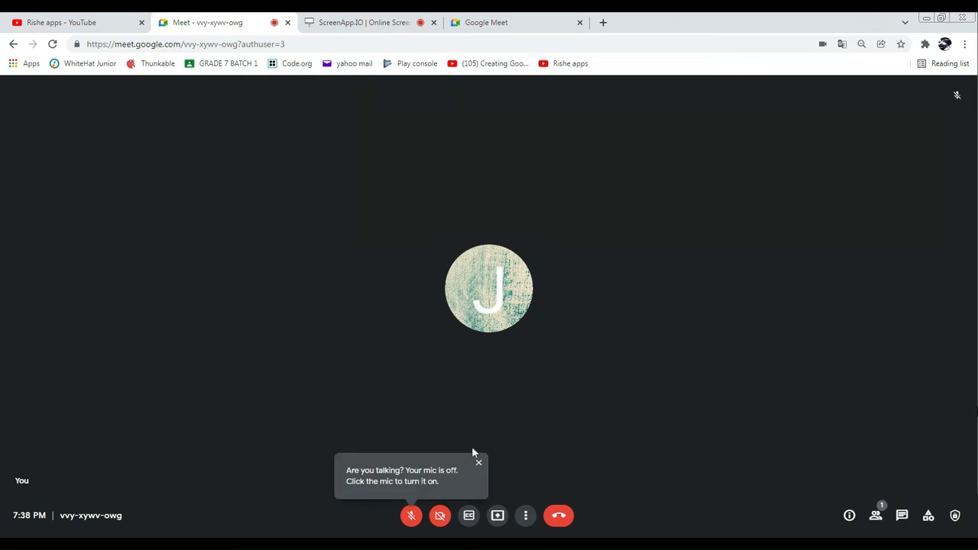
# Step: Dismiss the 'Are you talking?' reminder and unmute the microphone
pyautogui.click(479, 465)
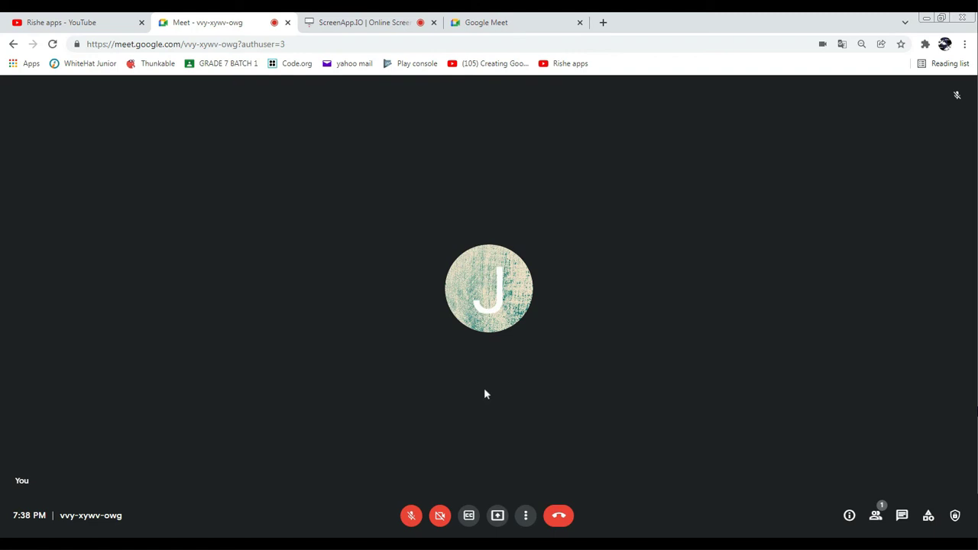
pyautogui.click(411, 517)
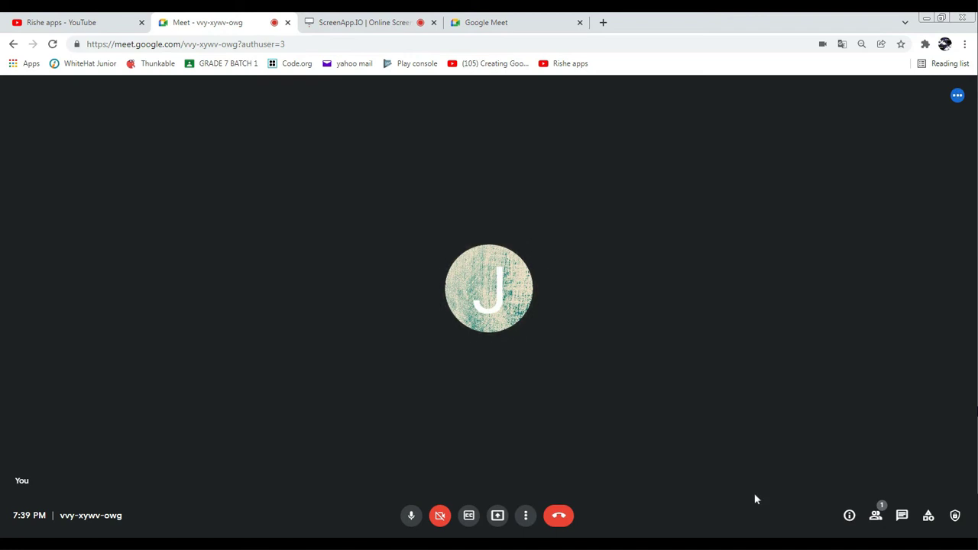
# Step: Open DevTools on the call page and select the main c-wiz element
pyautogui.hotkey('ctrl', 'shift', 'i')
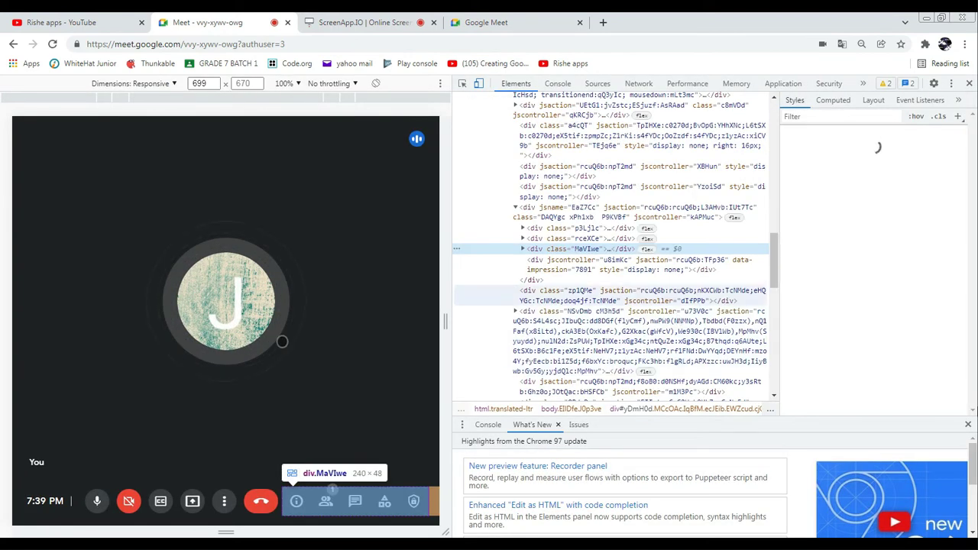
pyautogui.scroll(-3, 687, 329)
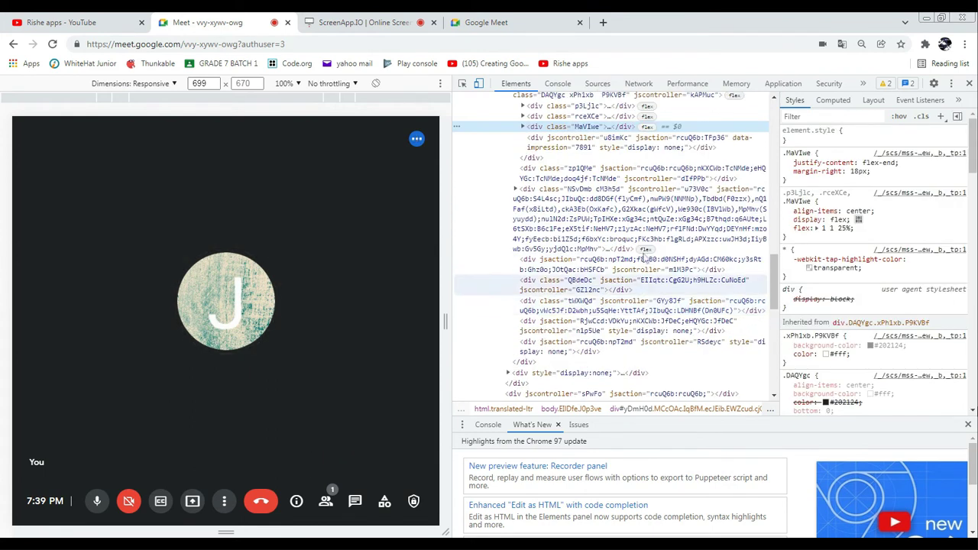
pyautogui.scroll(6, 646, 260)
pyautogui.scroll(15, 645, 256)
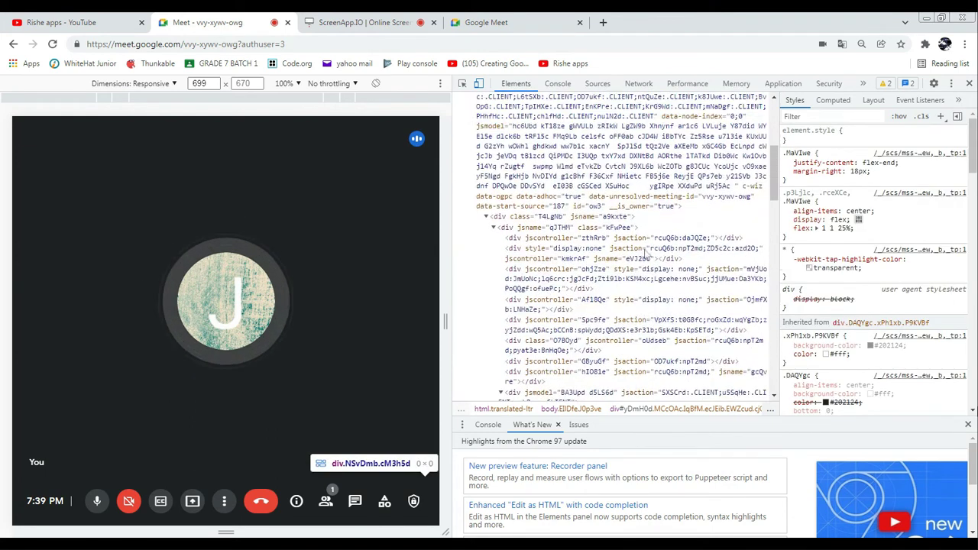
pyautogui.scroll(-2, 646, 254)
pyautogui.click(645, 254)
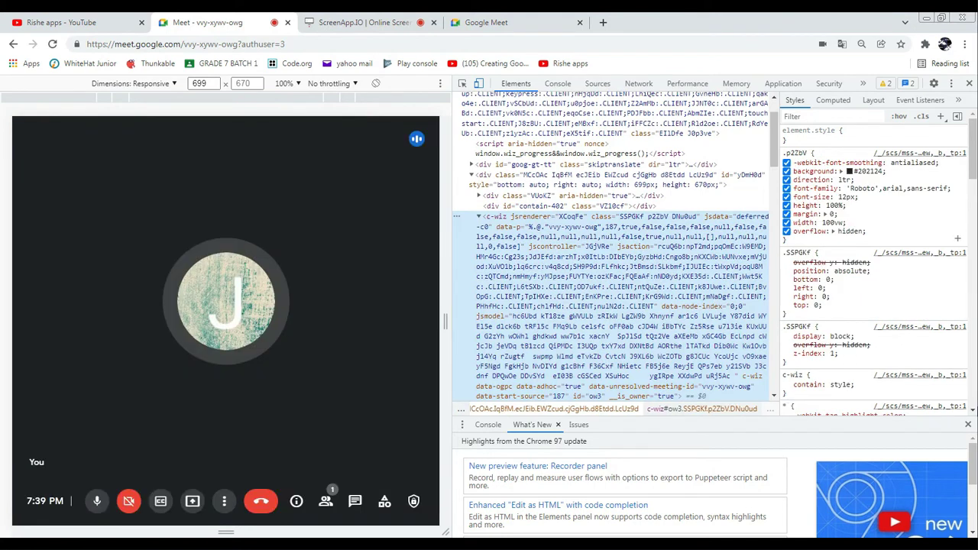
# Step: Change the c-wiz background from #202124 to red, then close DevTools
pyautogui.click(855, 171)
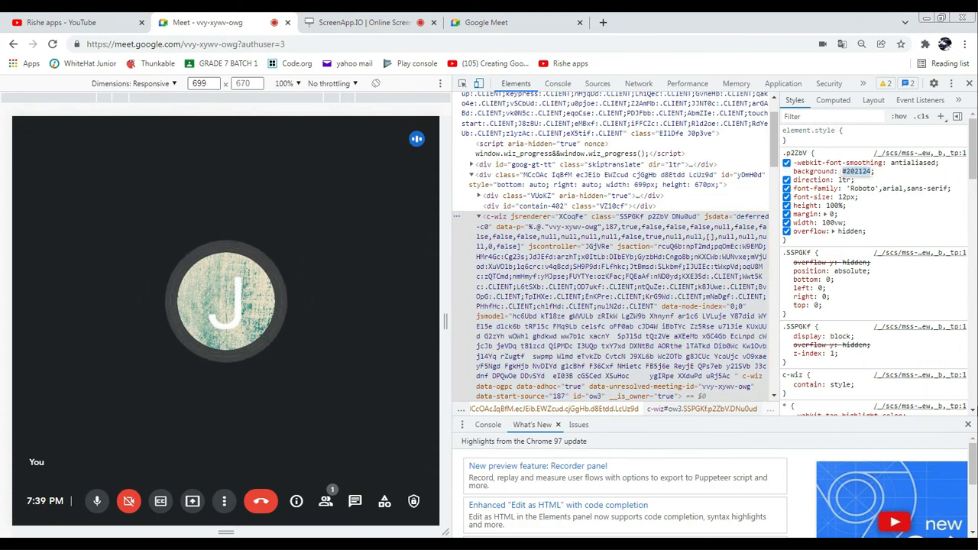
pyautogui.press('BackSpace')
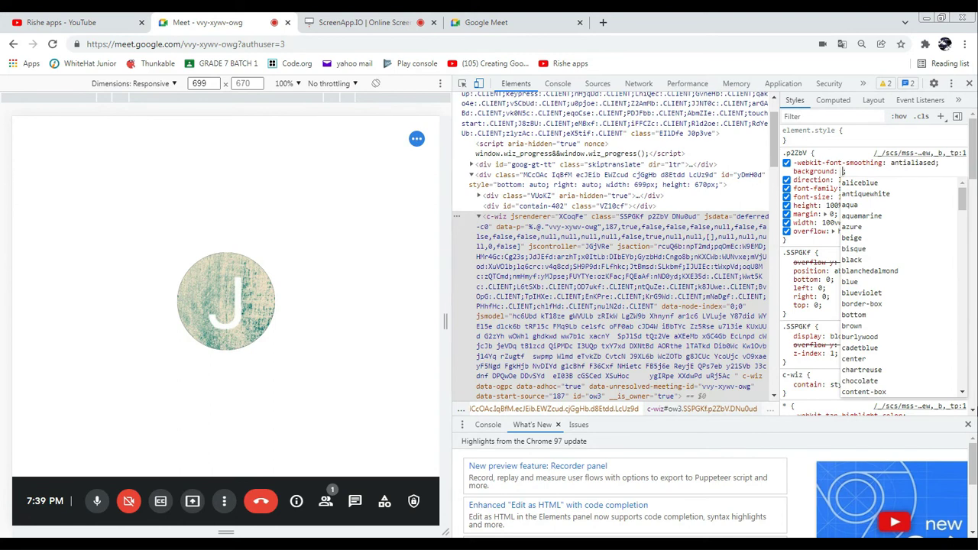
pyautogui.write('red')
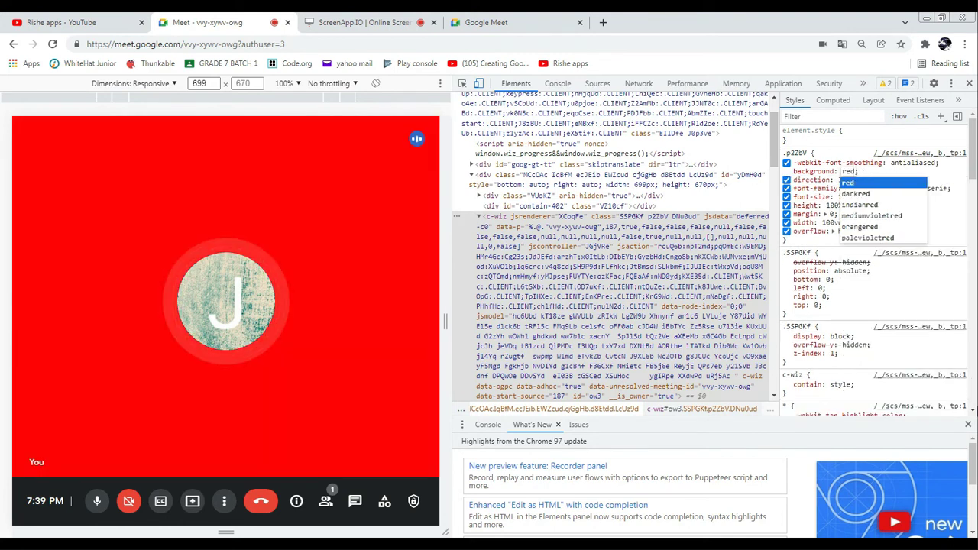
pyautogui.press('BackSpace')
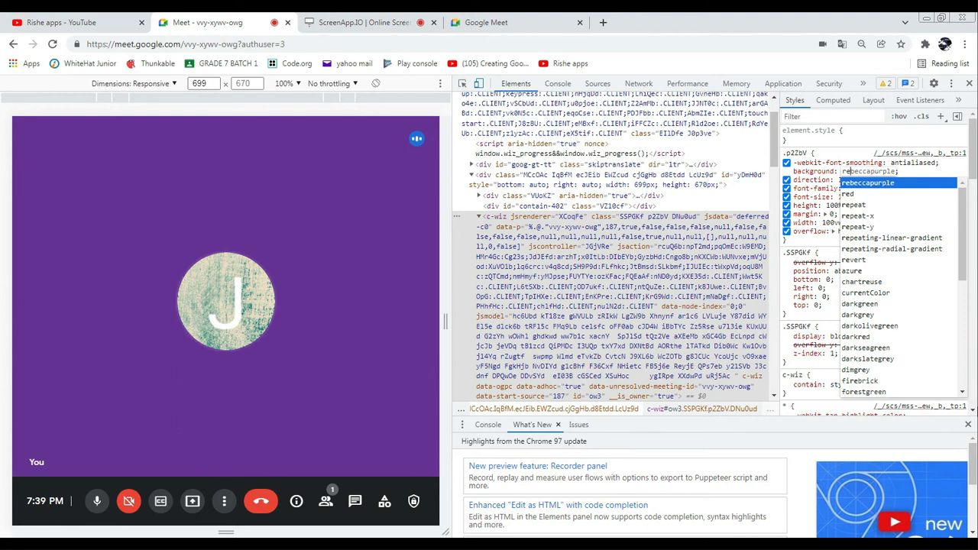
pyautogui.write('d')
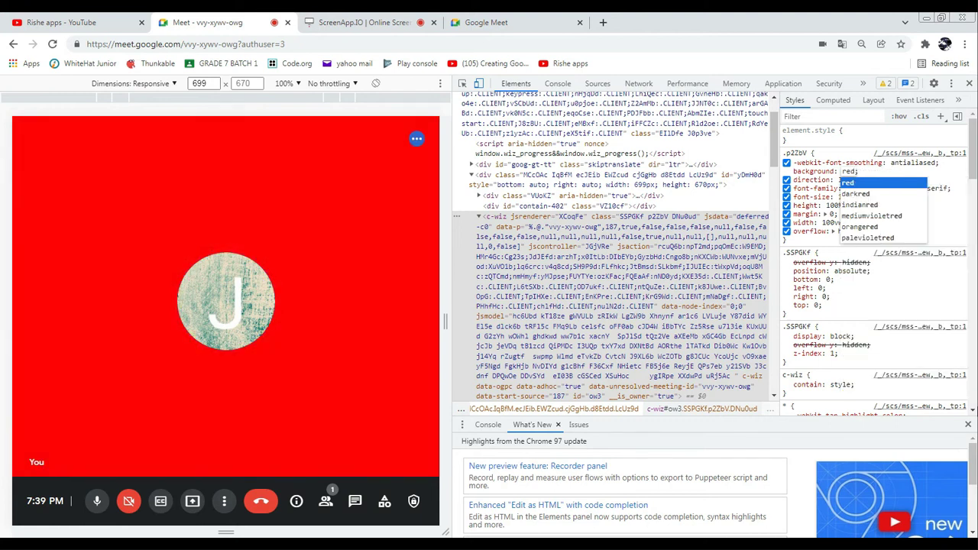
pyautogui.click(868, 189)
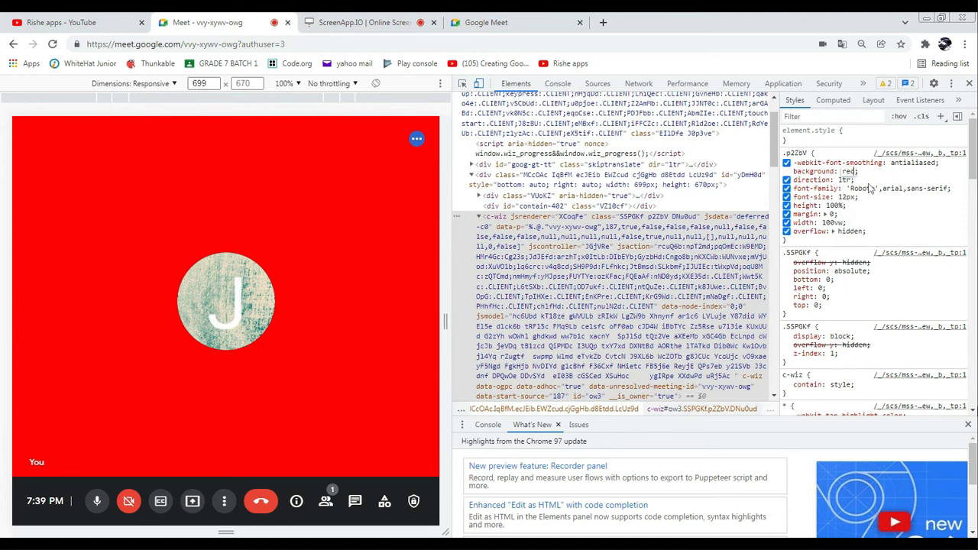
pyautogui.click(969, 83)
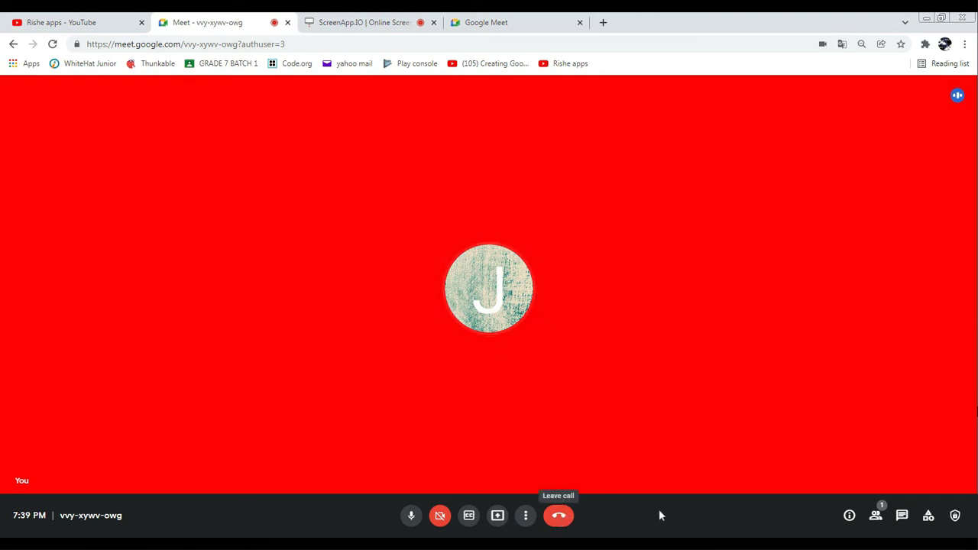
# Step: Reopen DevTools and inspect nested call elements: NSvDmb, QBdeDc, tWXWQd, RjwCcd, RSdeyc, c-data, DM8swd
pyautogui.hotkey('ctrl', 'shift', 'i')
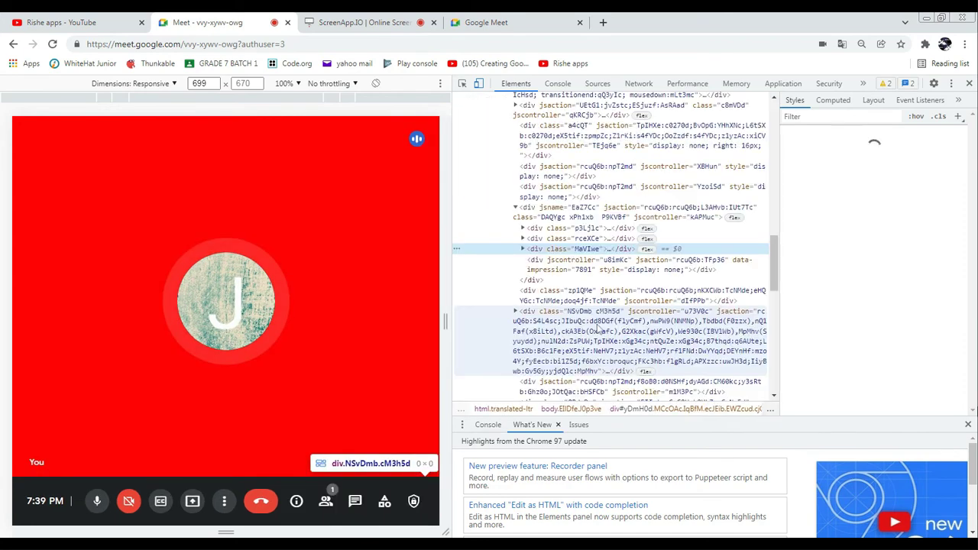
pyautogui.scroll(-10, 611, 321)
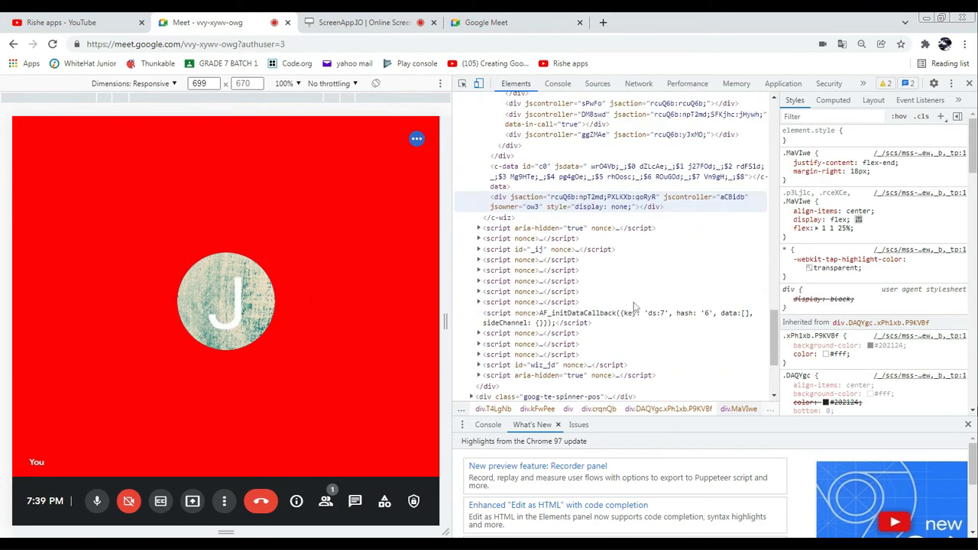
pyautogui.scroll(10, 611, 306)
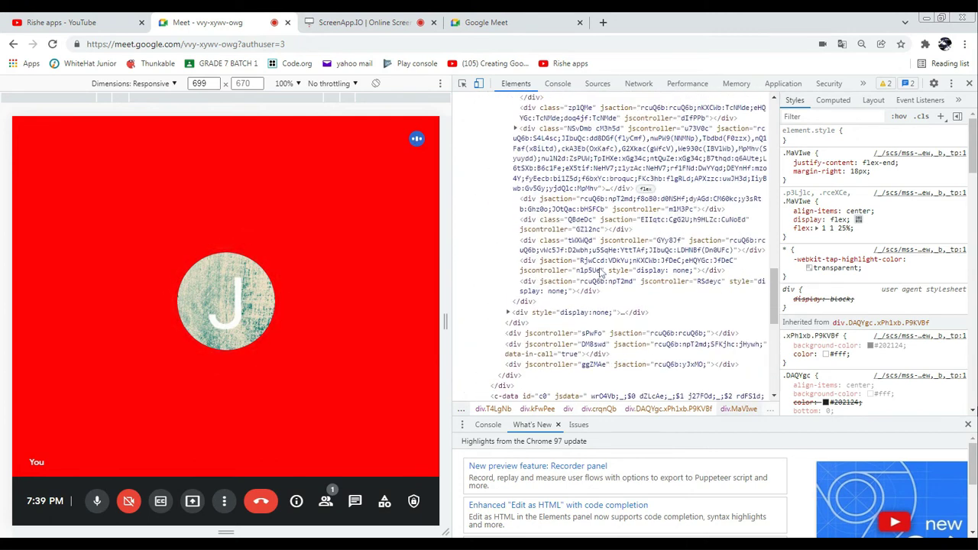
pyautogui.click(579, 238)
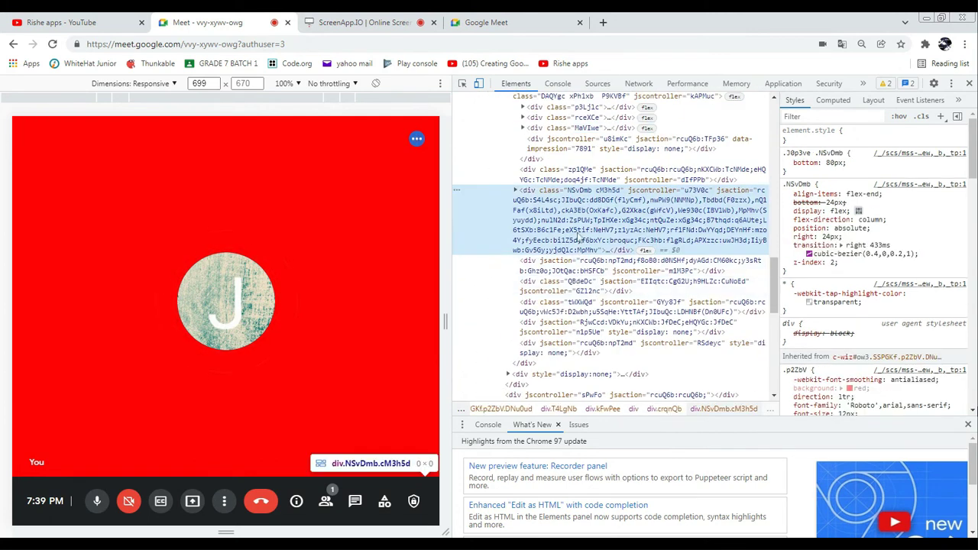
pyautogui.click(566, 281)
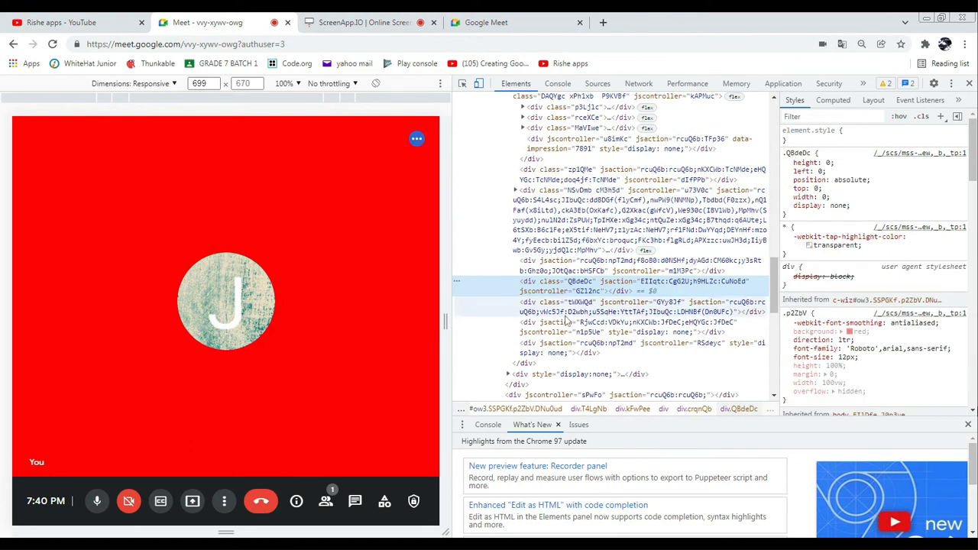
pyautogui.click(565, 305)
pyautogui.click(563, 348)
pyautogui.click(559, 348)
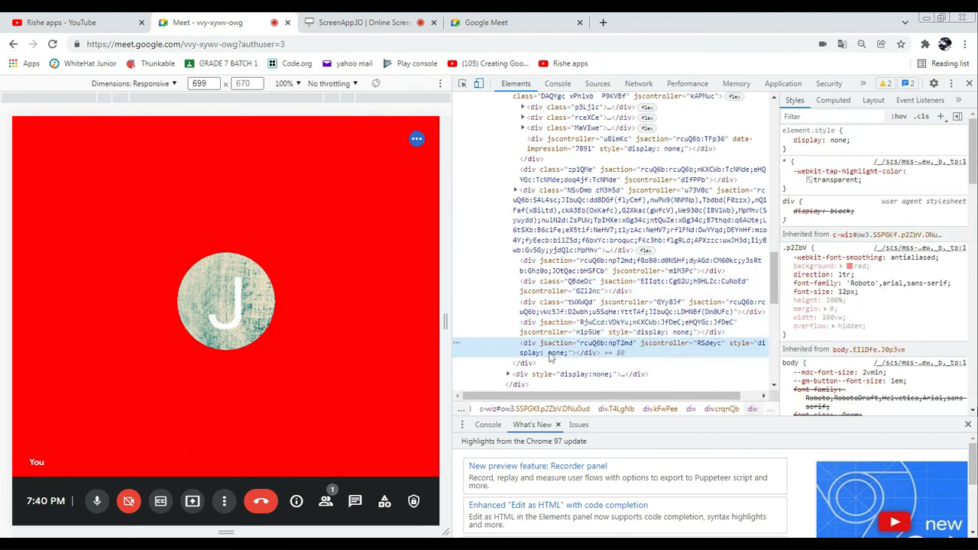
pyautogui.scroll(-5, 537, 360)
pyautogui.click(544, 285)
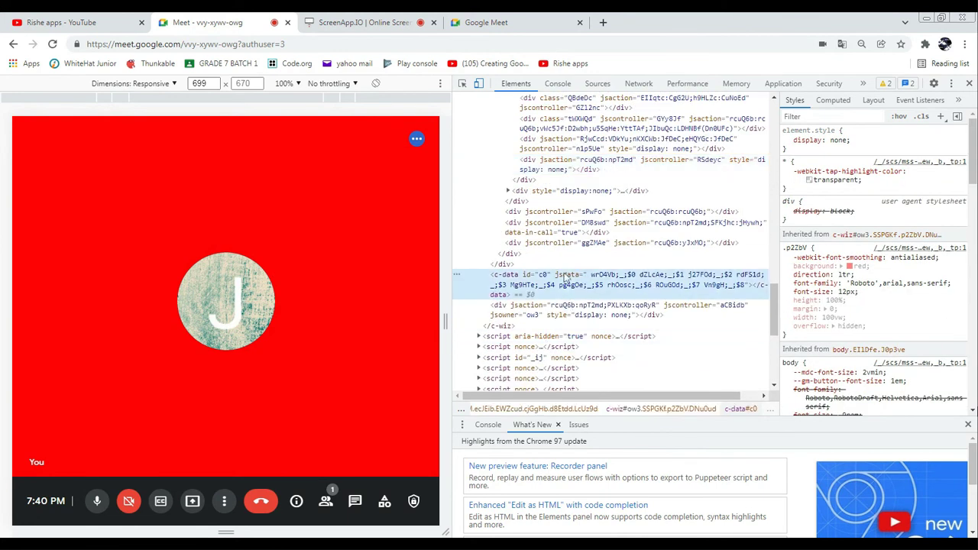
pyautogui.click(563, 222)
pyautogui.click(563, 253)
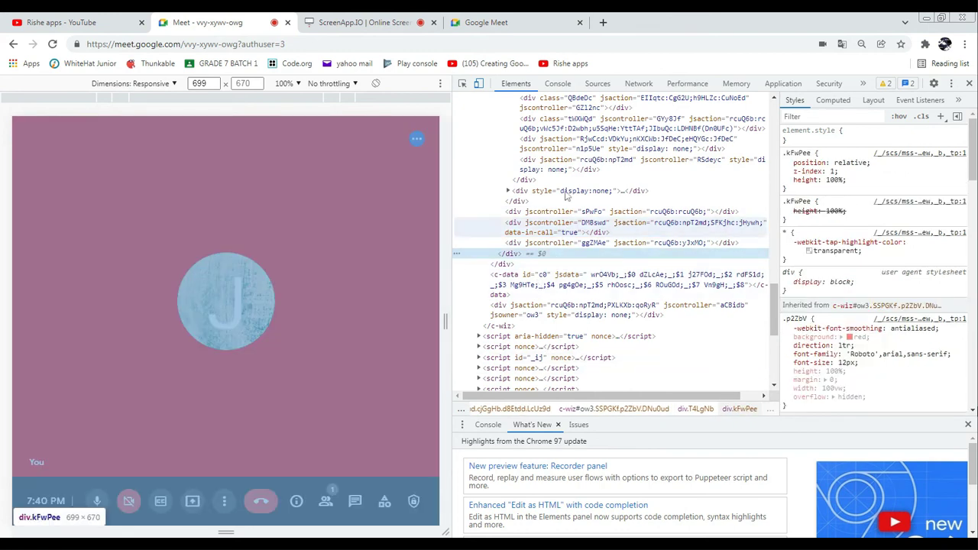
# Step: Inspect the hidden div, DM8swd, c-data and RSdeyc elements, then check the ScreenApp tab
pyautogui.click(566, 190)
pyautogui.click(563, 170)
pyautogui.scroll(2, 554, 229)
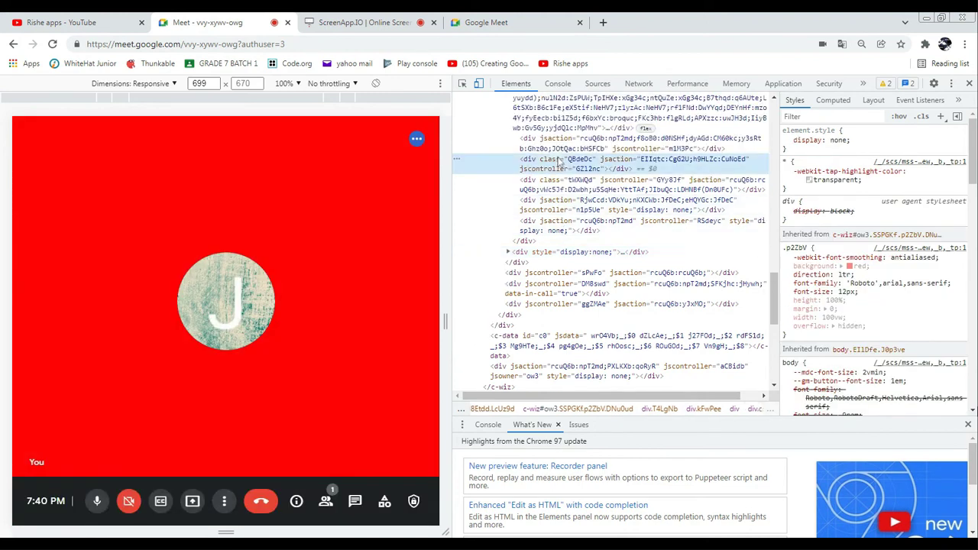
pyautogui.click(538, 286)
pyautogui.scroll(5, 560, 227)
pyautogui.scroll(-10, 560, 230)
pyautogui.scroll(6, 552, 305)
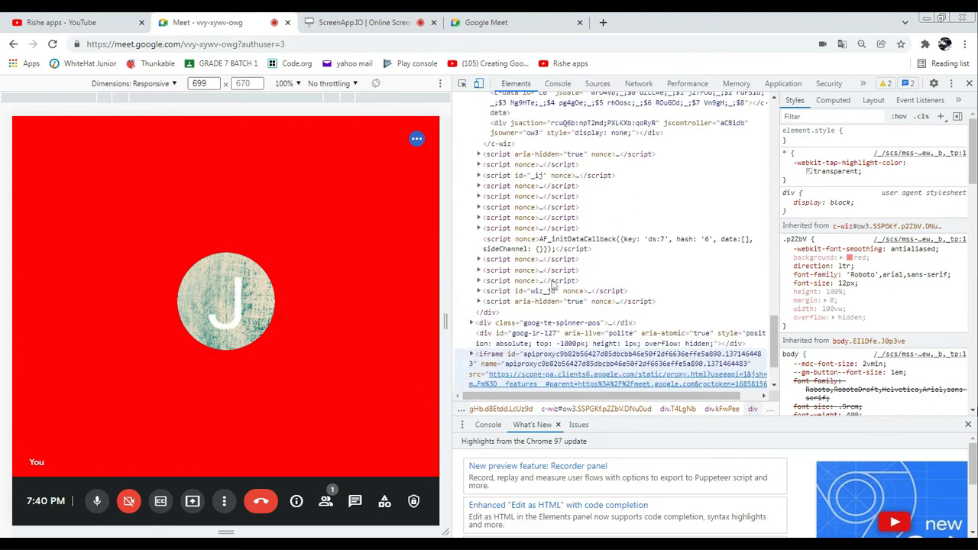
pyautogui.click(554, 283)
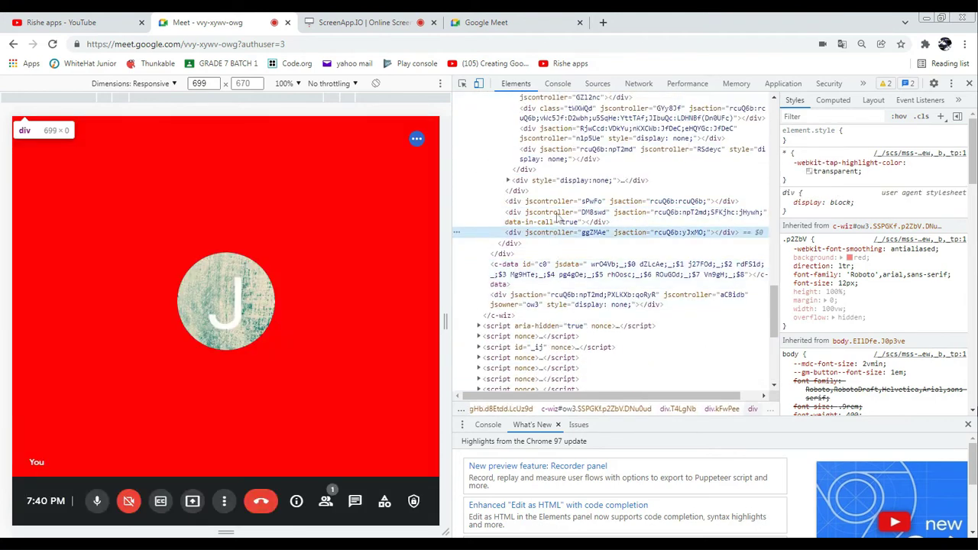
pyautogui.click(559, 217)
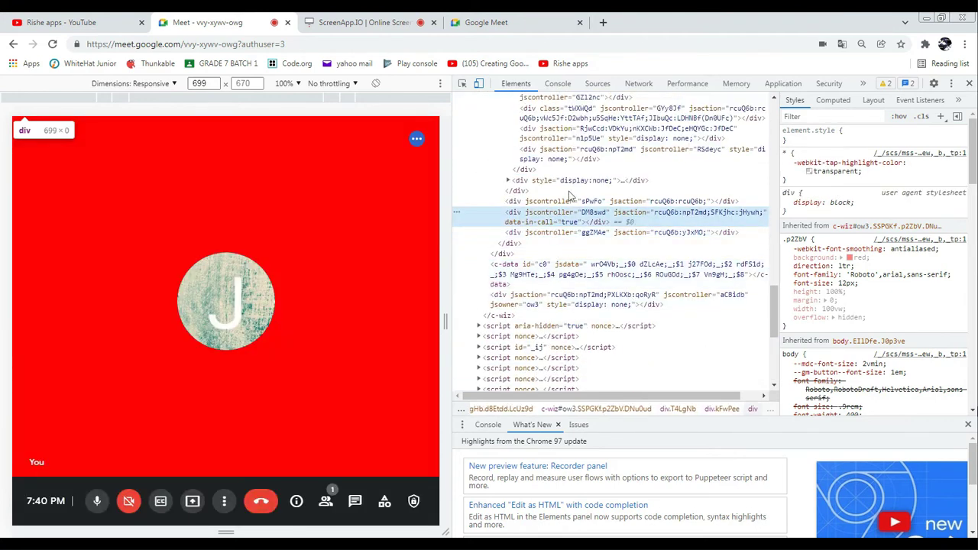
pyautogui.click(557, 131)
pyautogui.click(555, 149)
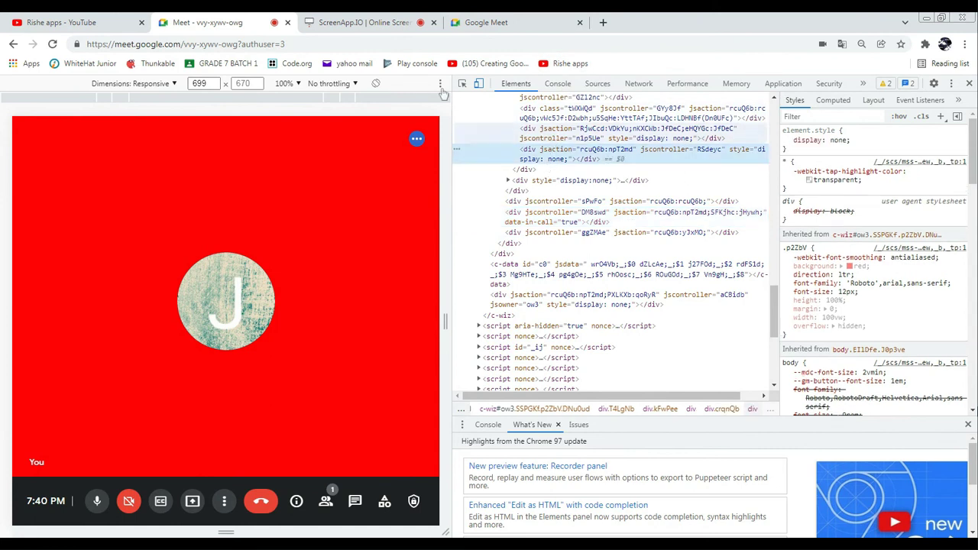
pyautogui.click(385, 21)
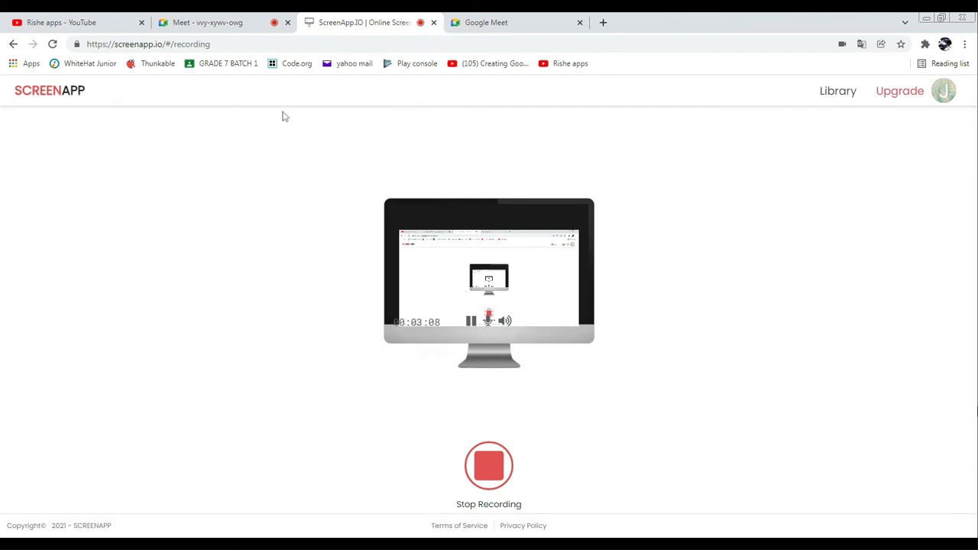
# Step: Return to the Meet call tab and select the bottom bar's div in Elements
pyautogui.click(248, 23)
pyautogui.click(579, 210)
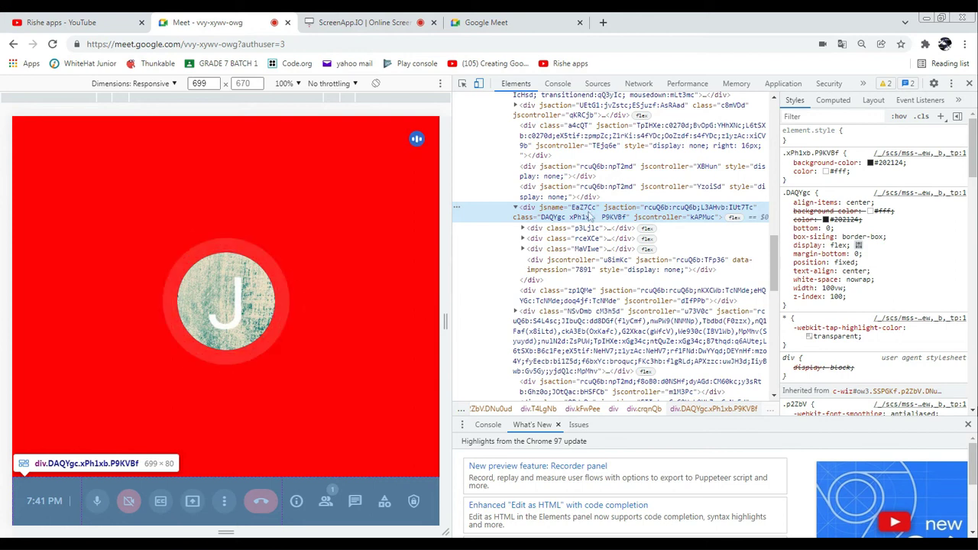
# Step: Change the bottom bar's background-color from #202124 to green and close DevTools
pyautogui.click(880, 163)
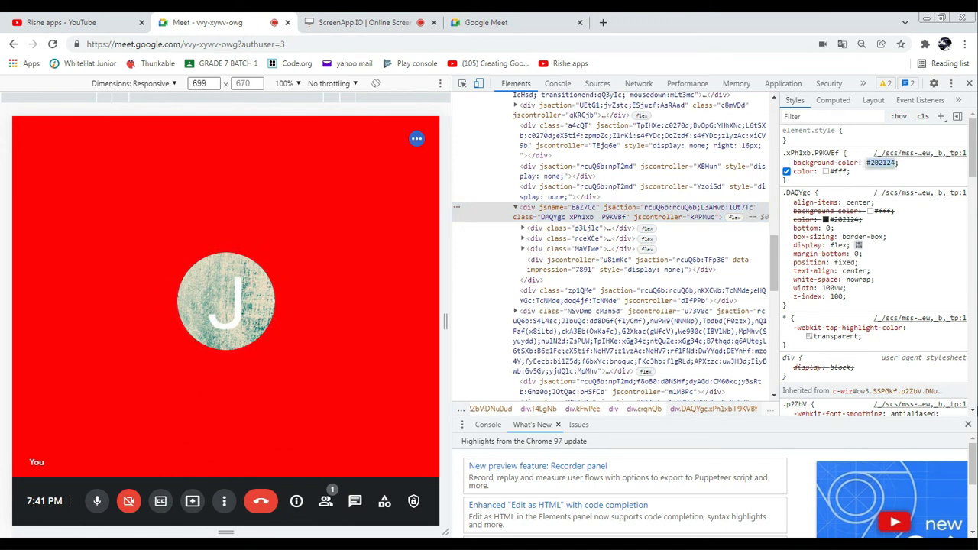
pyautogui.press('BackSpace')
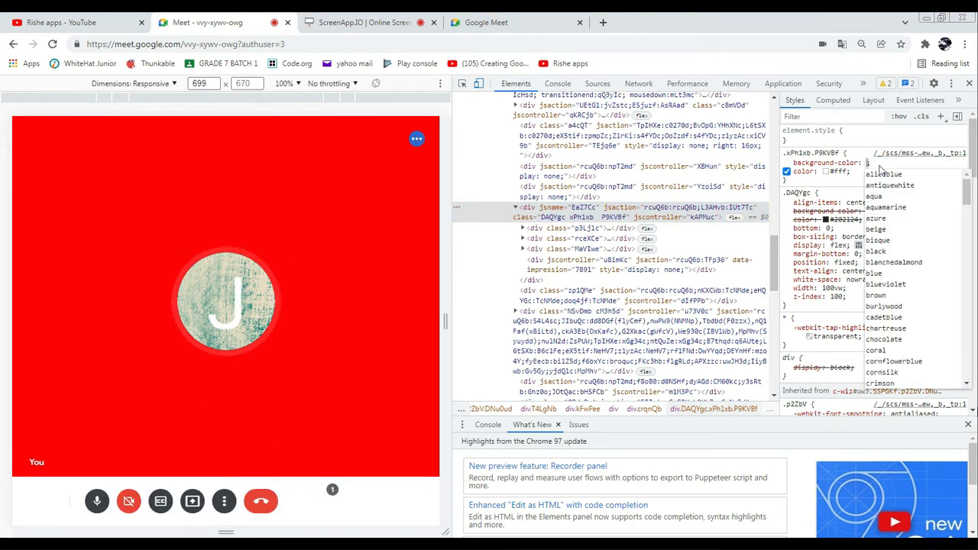
pyautogui.write('green')
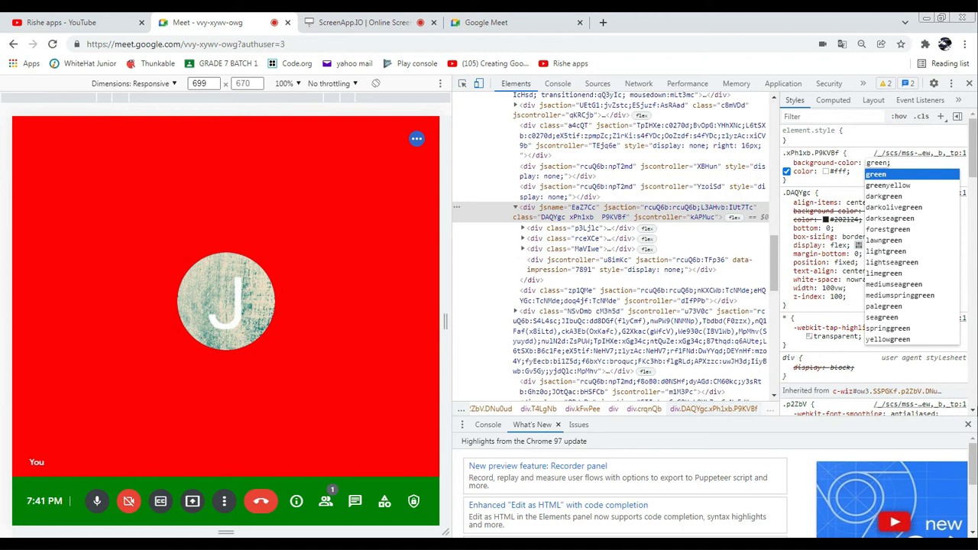
pyautogui.click(898, 173)
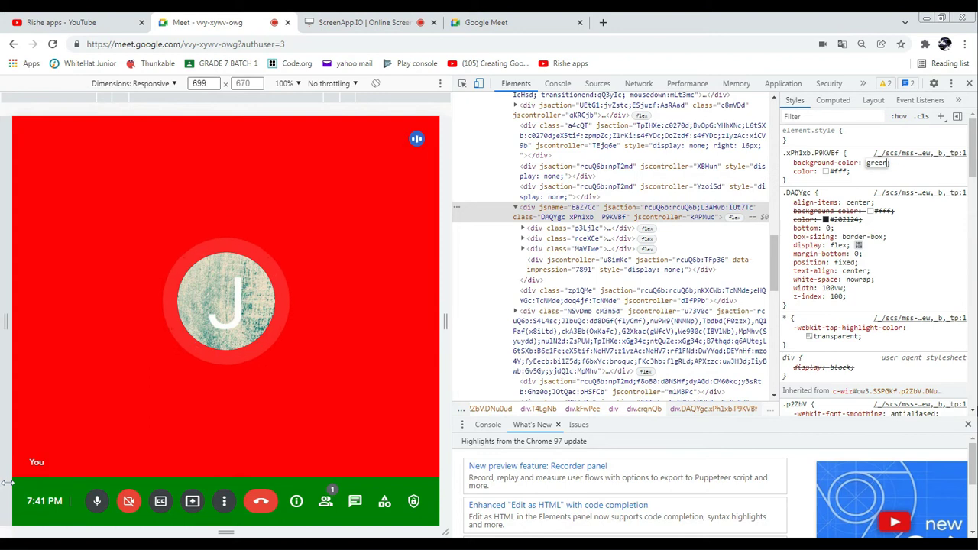
pyautogui.click(969, 83)
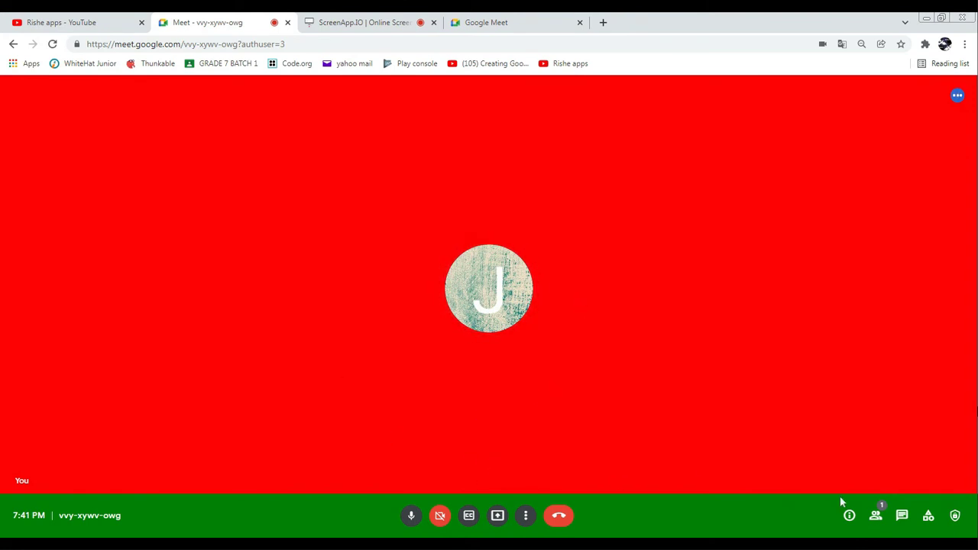
pyautogui.click(875, 515)
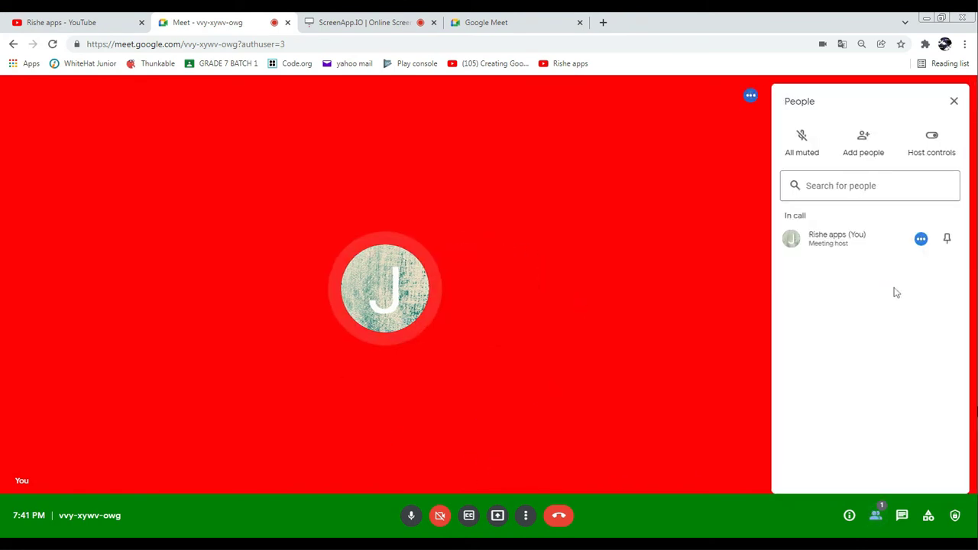
pyautogui.click(954, 102)
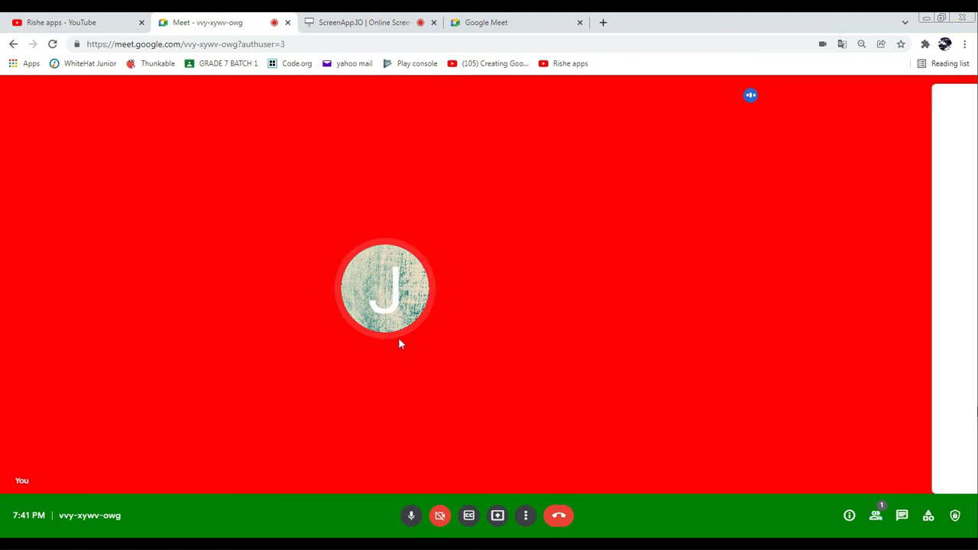
pyautogui.moveTo(58, 516); pyautogui.dragTo(142, 522)
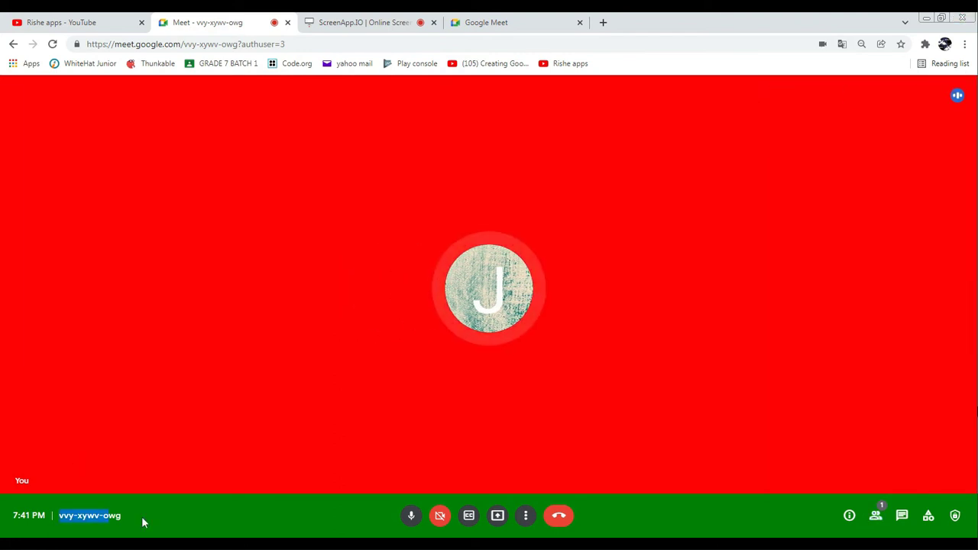
pyautogui.click(142, 521)
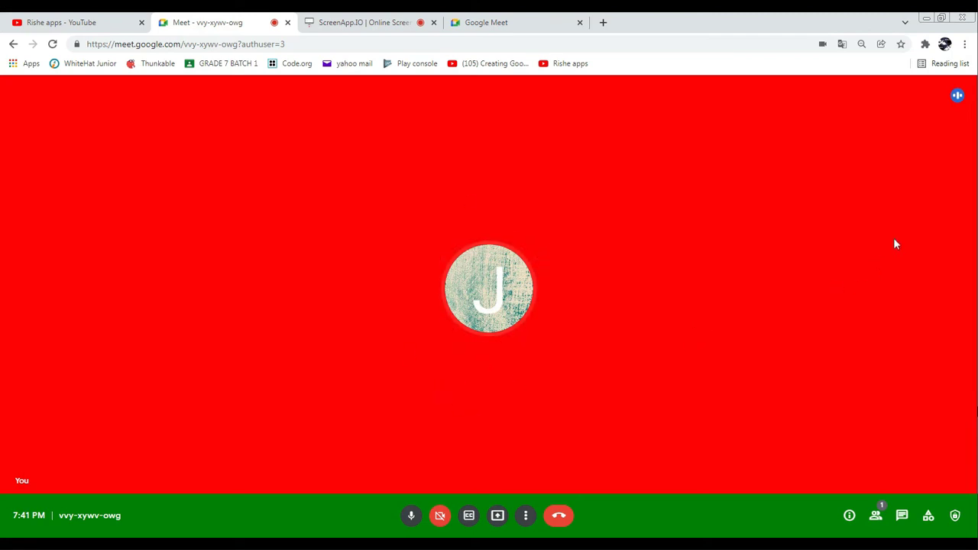
# Step: Copy the joining link from Meeting details and open a new browser tab
pyautogui.click(876, 519)
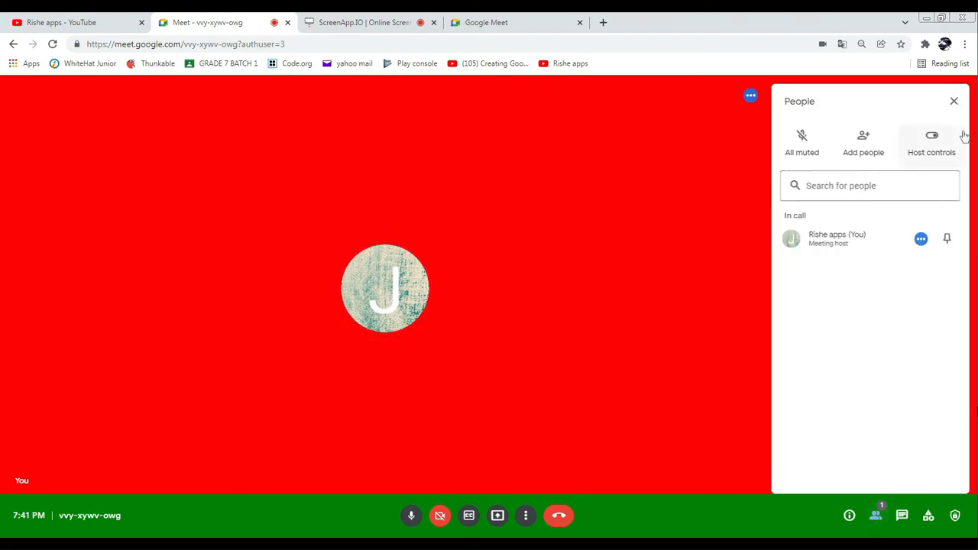
pyautogui.click(901, 516)
pyautogui.click(848, 516)
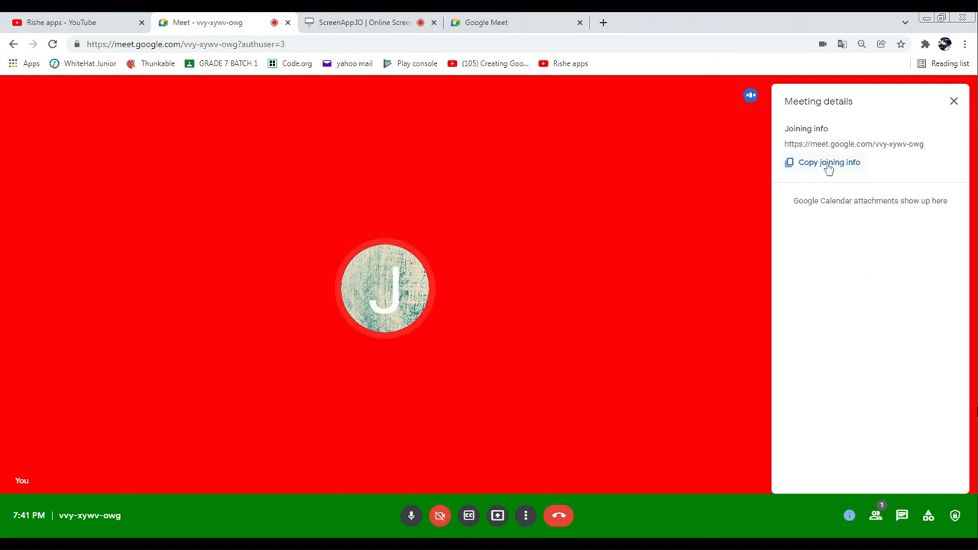
pyautogui.click(828, 165)
pyautogui.click(602, 22)
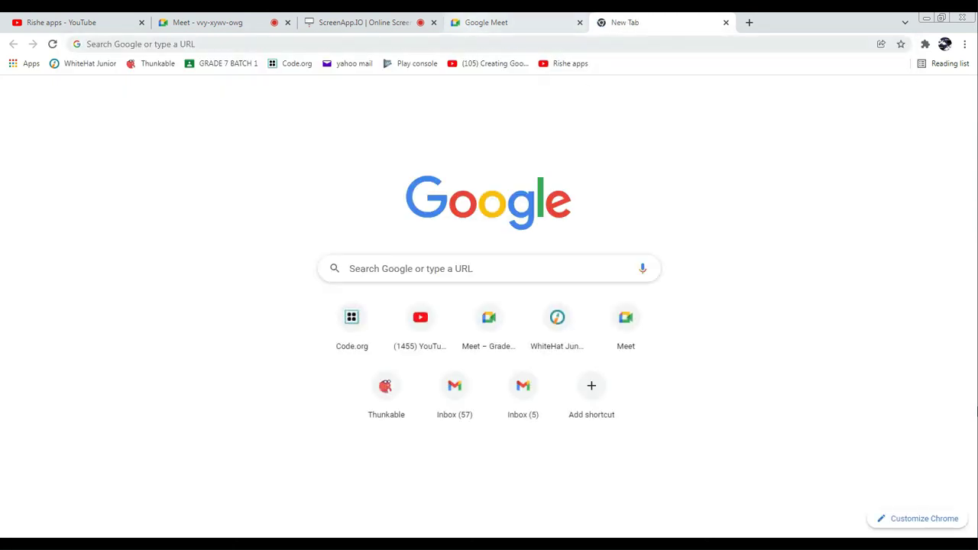
# Step: In the new tab, open the pasted meeting link and ask to join with camera and mic off
pyautogui.click(539, 45)
pyautogui.hotkey('ctrl', 'v')
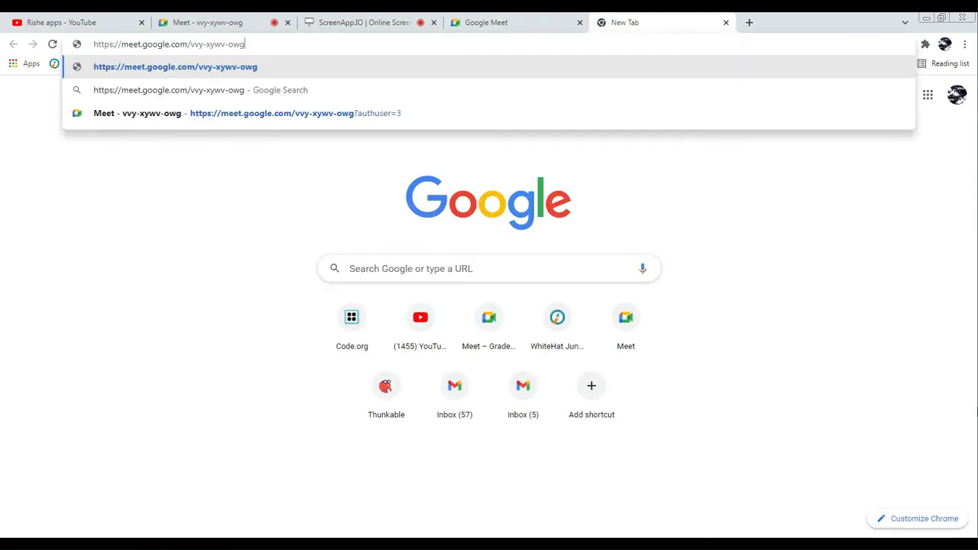
pyautogui.press('Return')
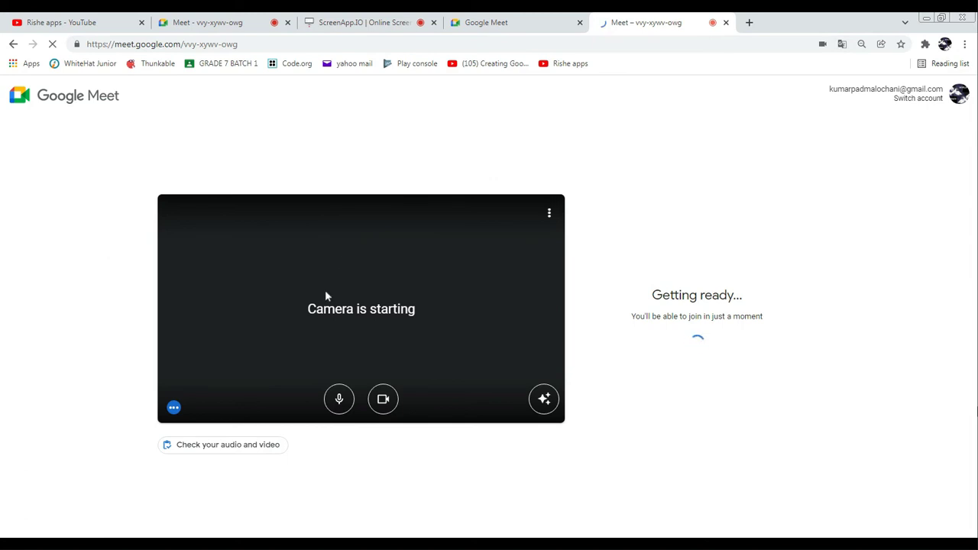
pyautogui.click(382, 402)
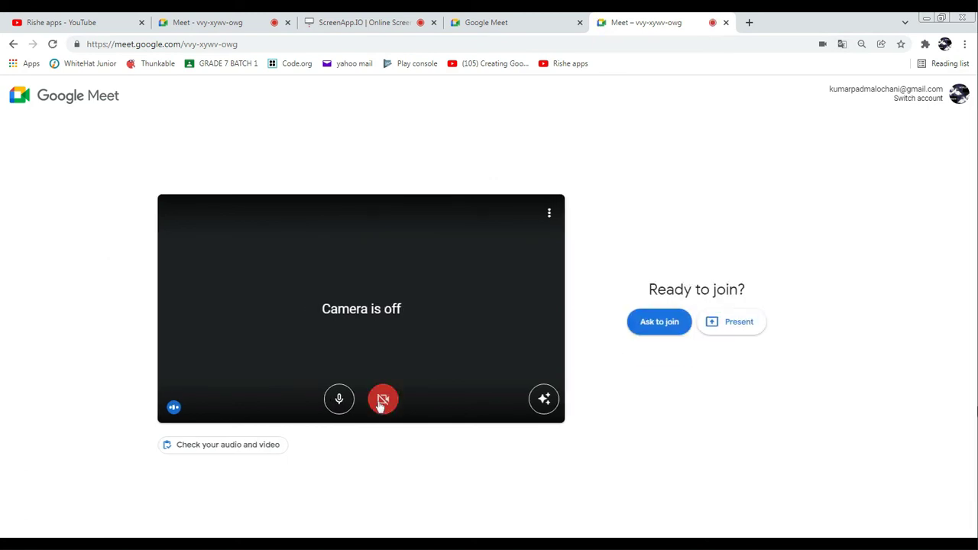
pyautogui.click(338, 398)
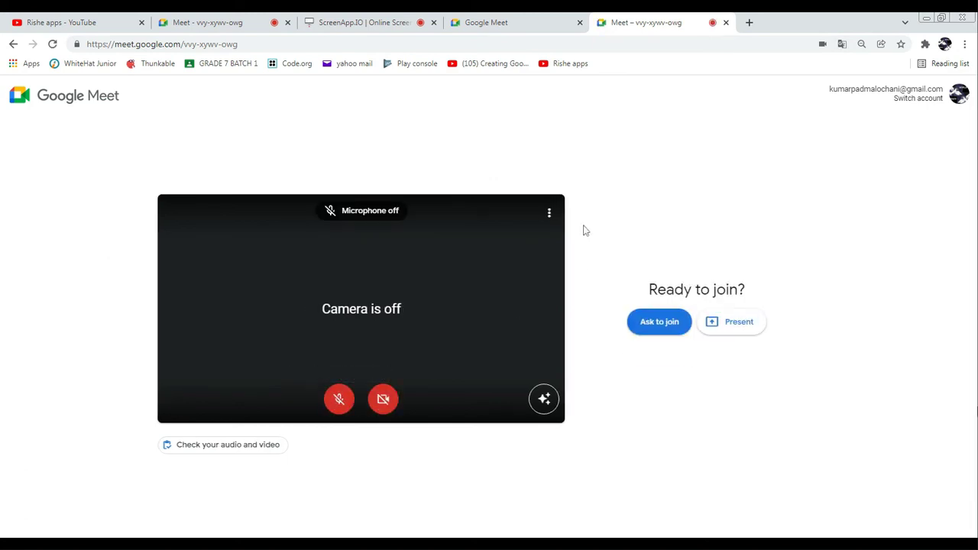
pyautogui.click(655, 330)
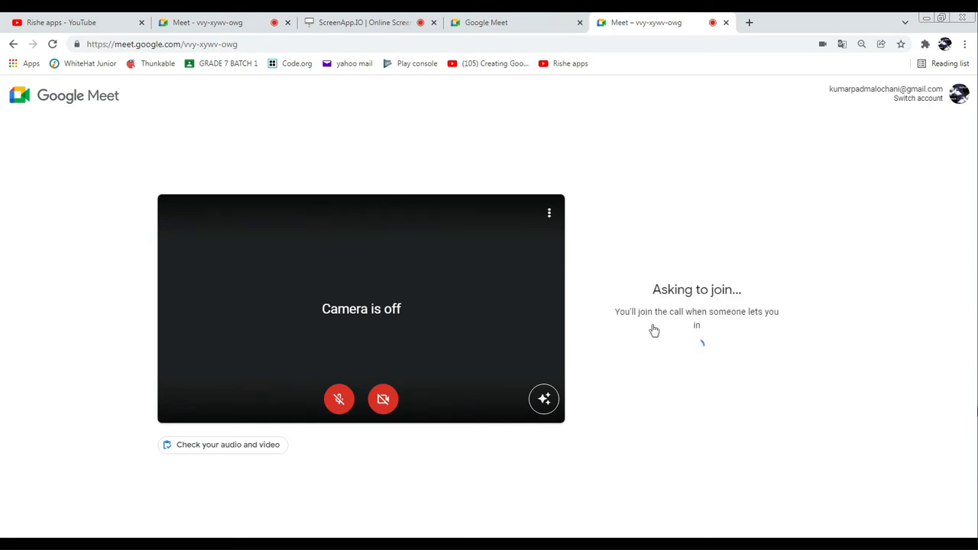
# Step: Back in the host's call tab, admit the guest asking to join
pyautogui.click(496, 16)
pyautogui.click(244, 17)
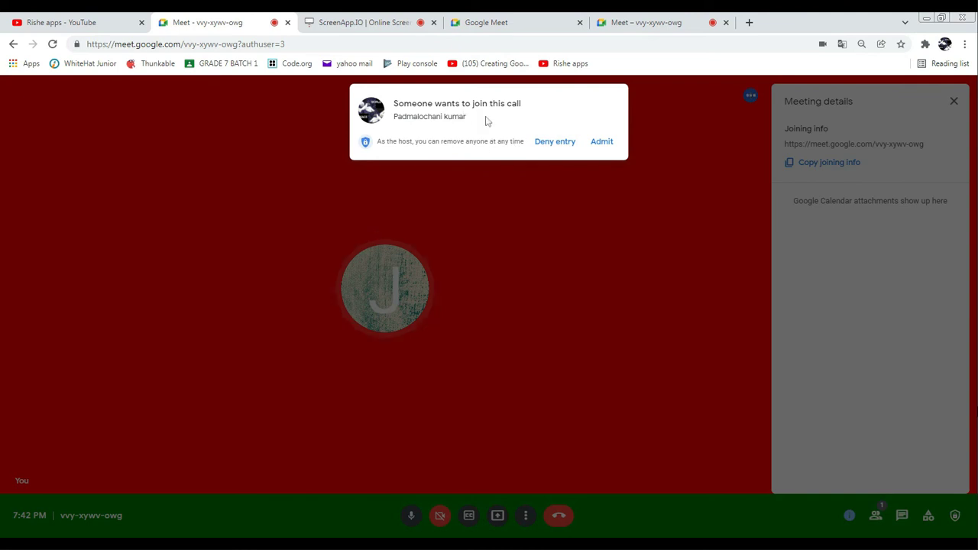
pyautogui.click(600, 144)
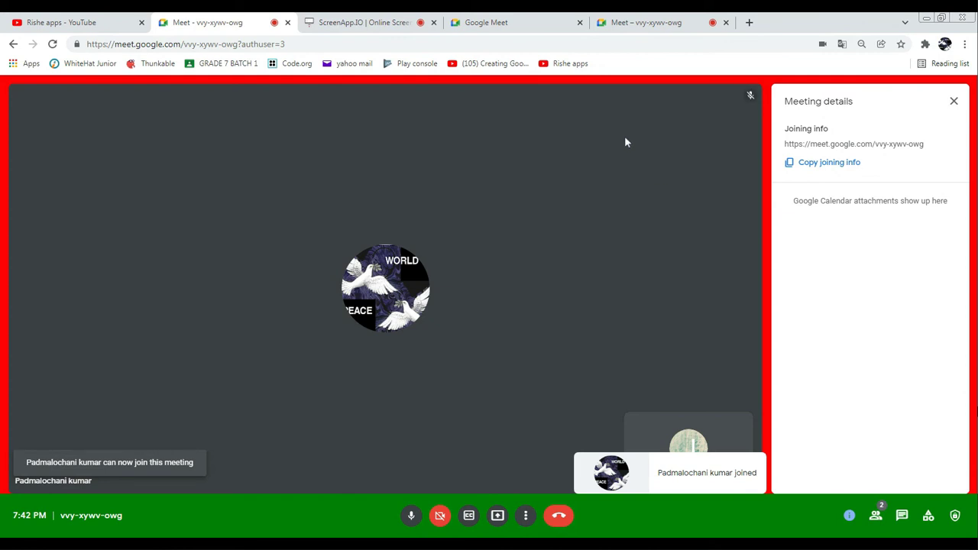
# Step: Glance at the guest's tab, then mute the host's microphone
pyautogui.click(636, 18)
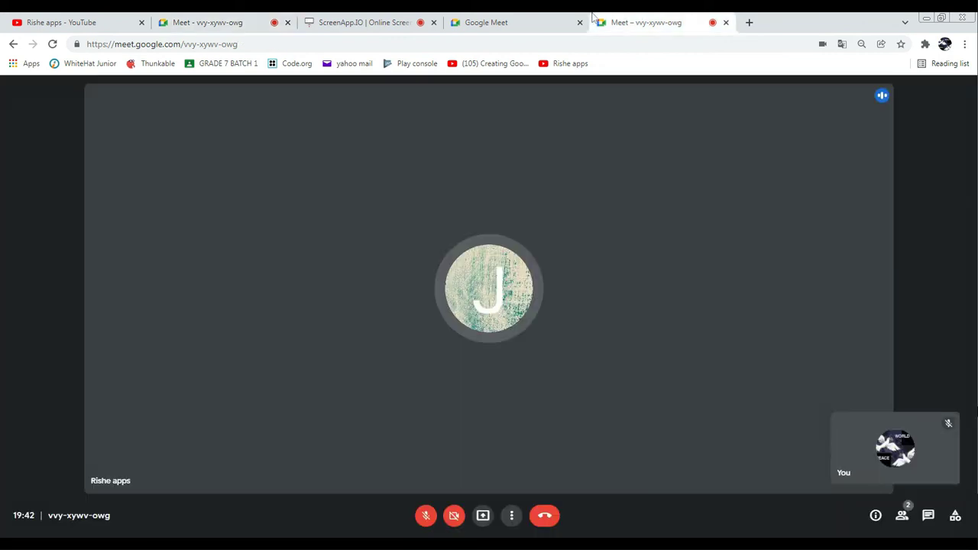
pyautogui.click(207, 22)
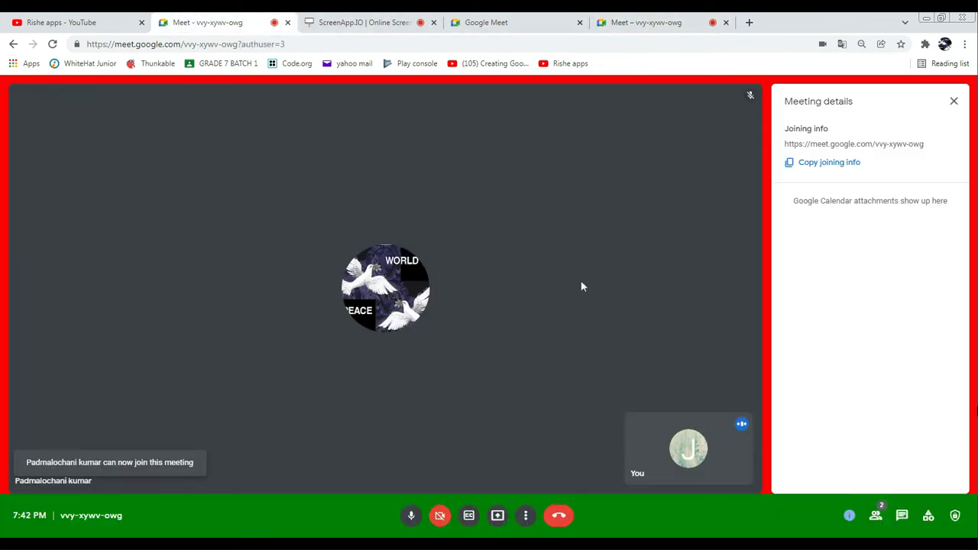
pyautogui.click(410, 516)
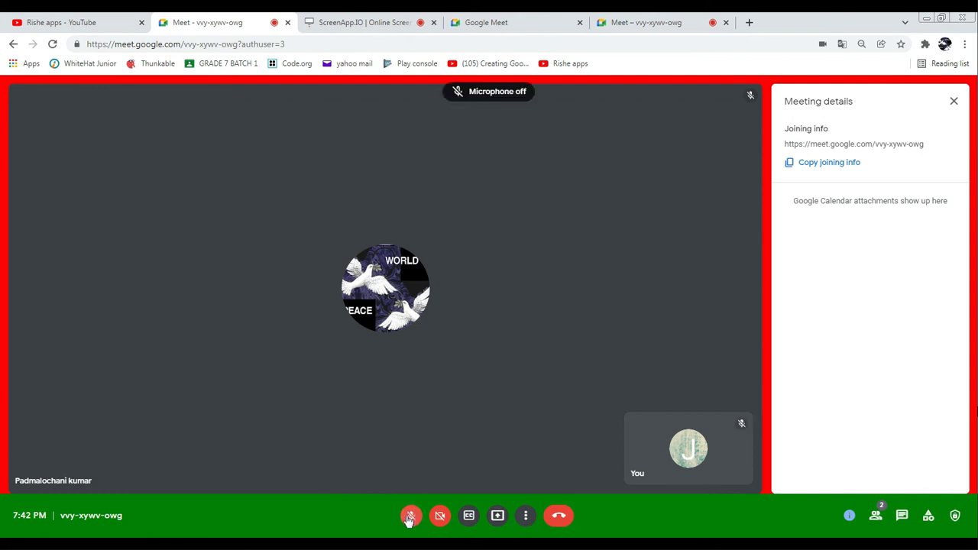
# Step: Check the participant list, then leave the call from the guest's tab
pyautogui.click(878, 517)
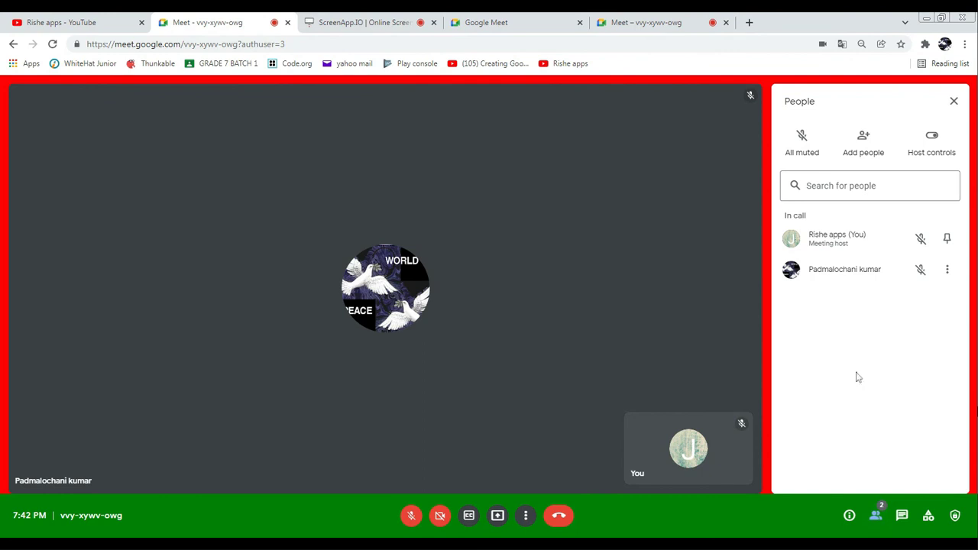
pyautogui.click(954, 101)
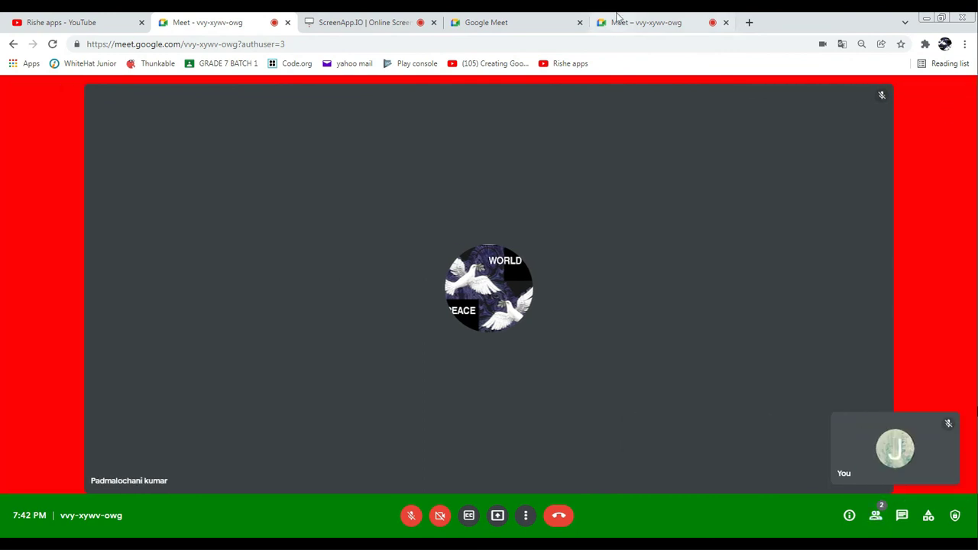
pyautogui.click(617, 18)
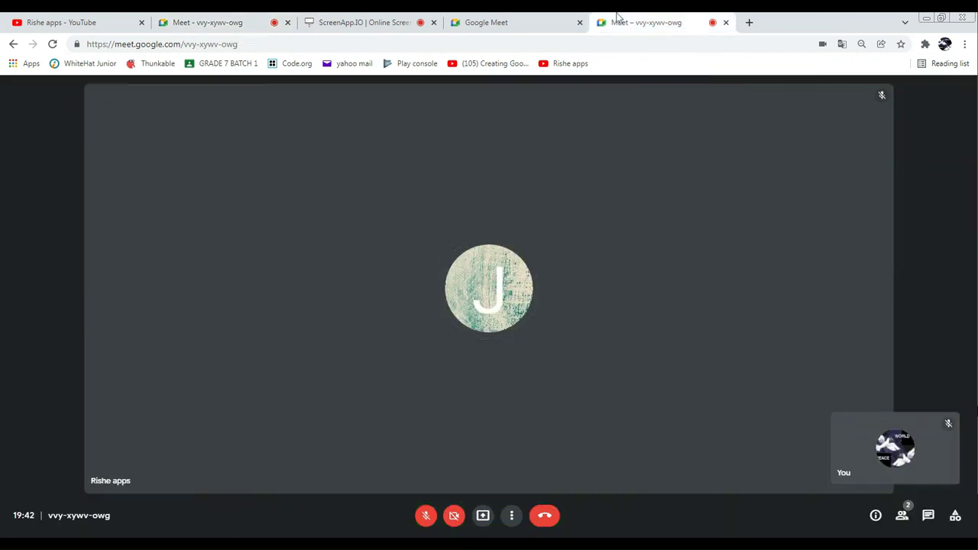
pyautogui.click(555, 522)
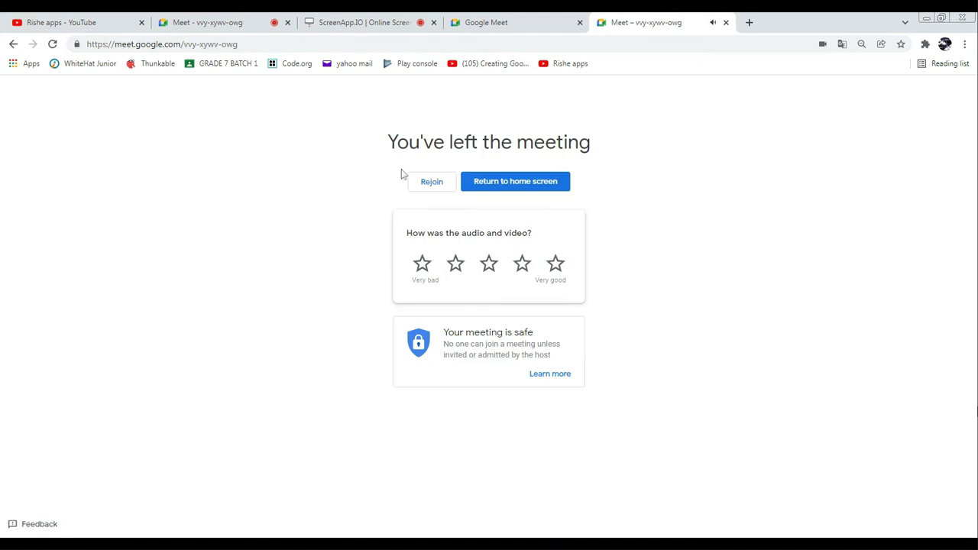
# Step: Rejoin the meeting, turn off camera and microphone in the lobby, and open DevTools
pyautogui.click(430, 184)
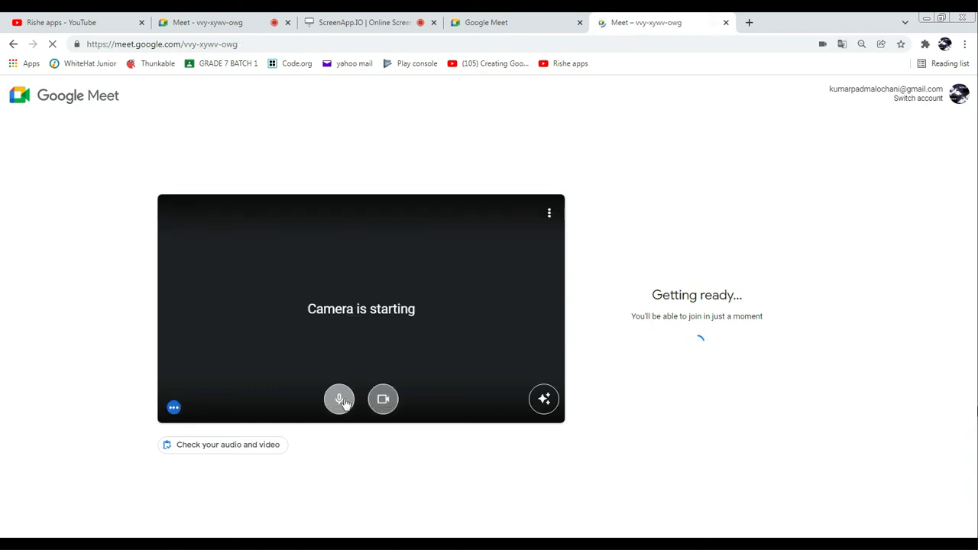
pyautogui.click(384, 401)
pyautogui.click(338, 401)
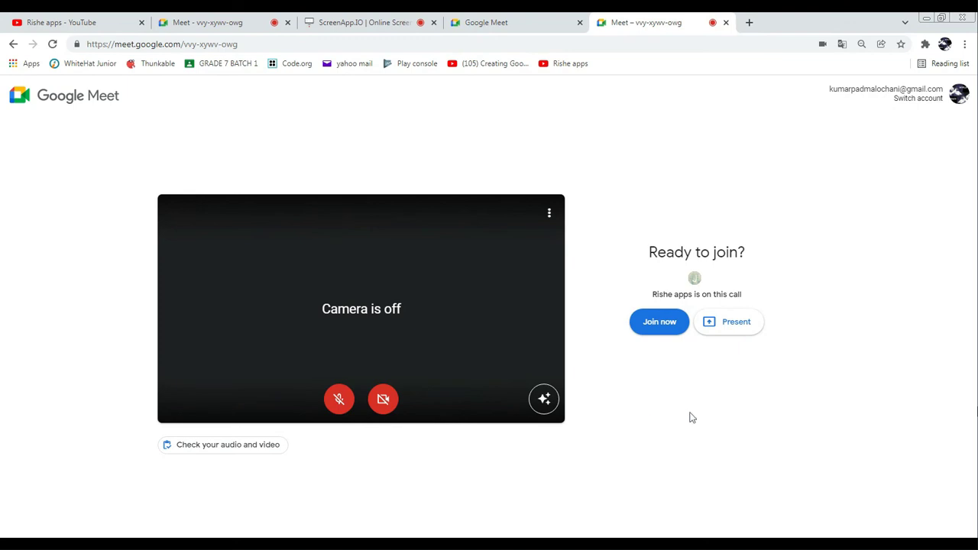
pyautogui.hotkey('ctrl', 'shift', 'i')
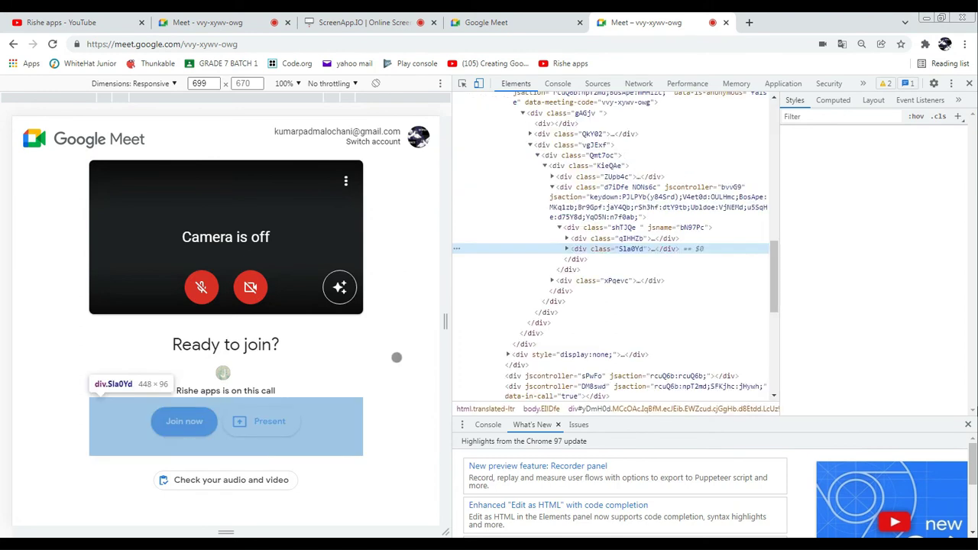
# Step: In DevTools, change the lobby c-wiz container's .p2ZbV.zKHdkd background from #fff to orange
pyautogui.hotkey('ctrl', 'shift', 'c')
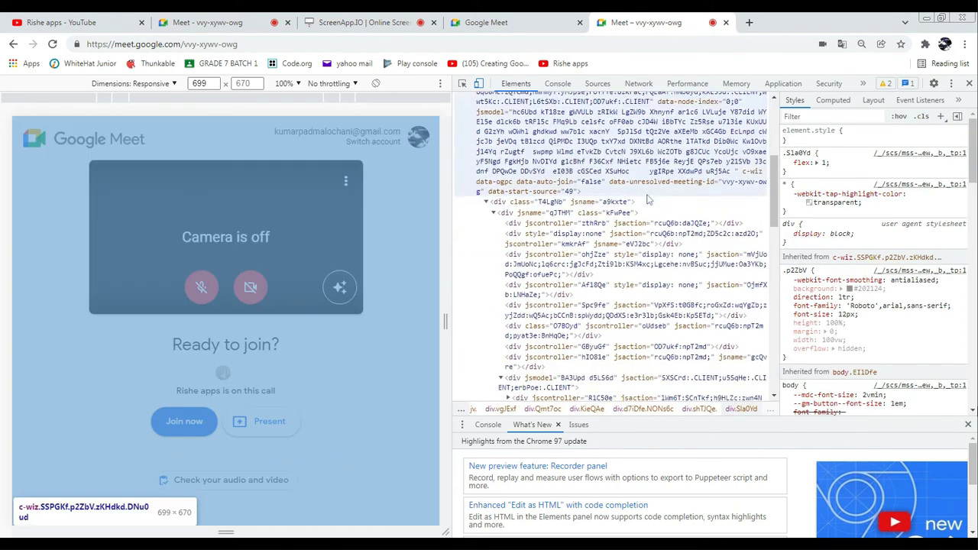
pyautogui.scroll(3, 647, 200)
pyautogui.click(592, 333)
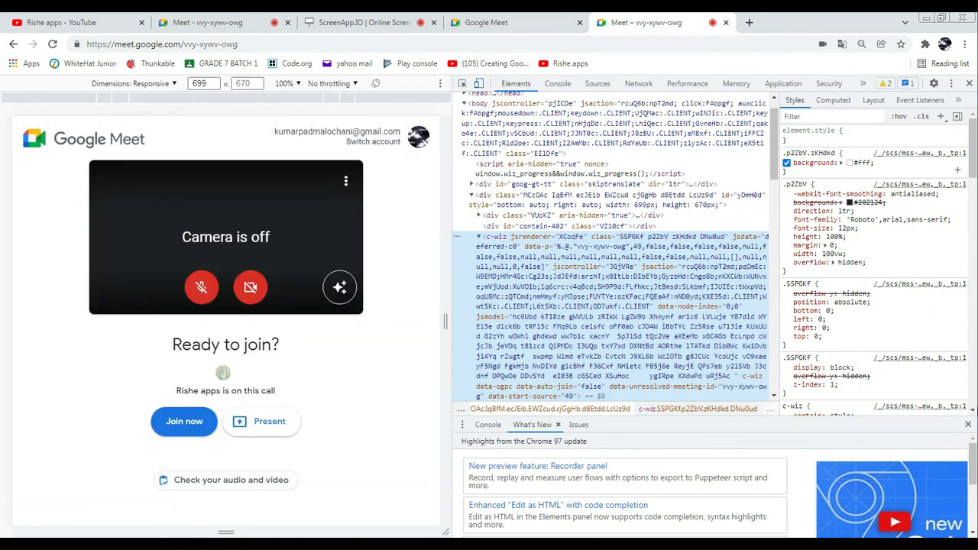
pyautogui.click(852, 162)
pyautogui.press('BackSpace')
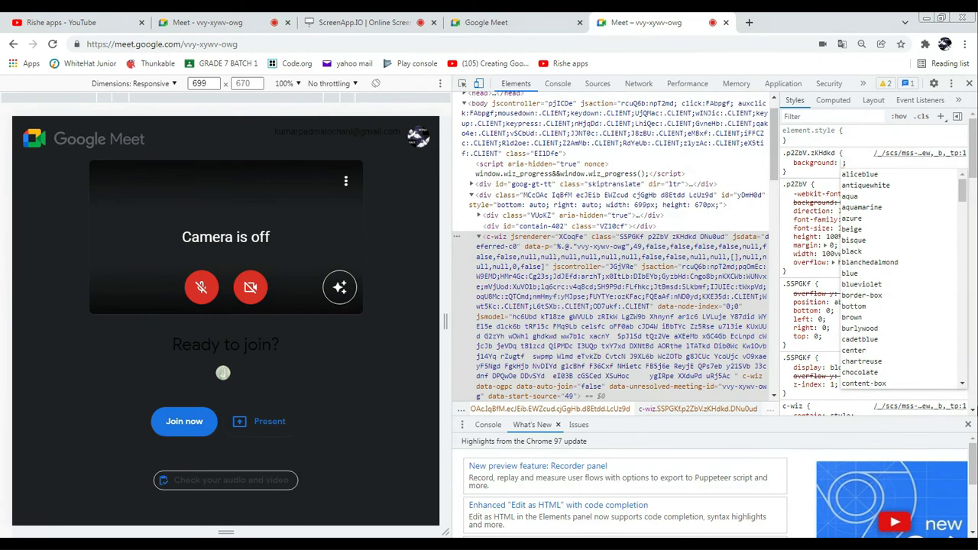
pyautogui.write('orange')
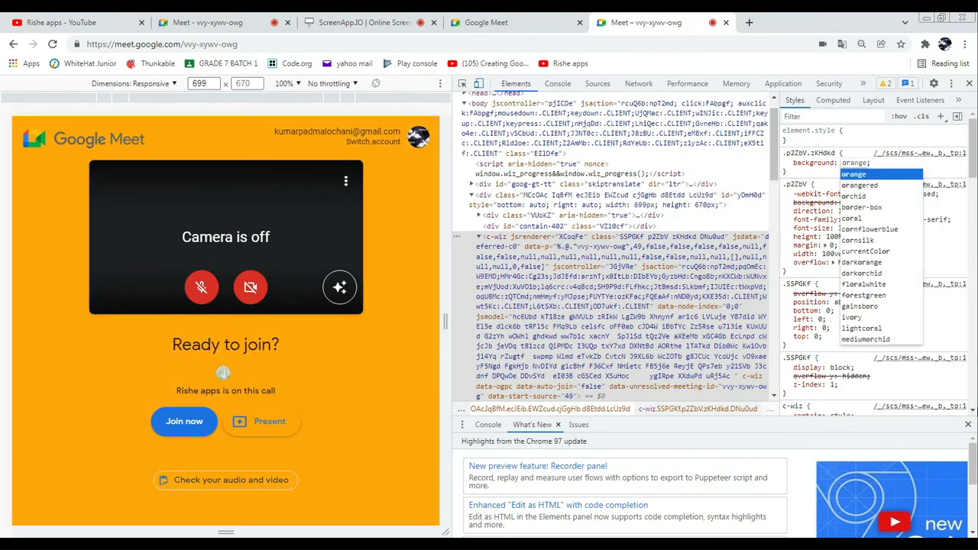
pyautogui.click(870, 176)
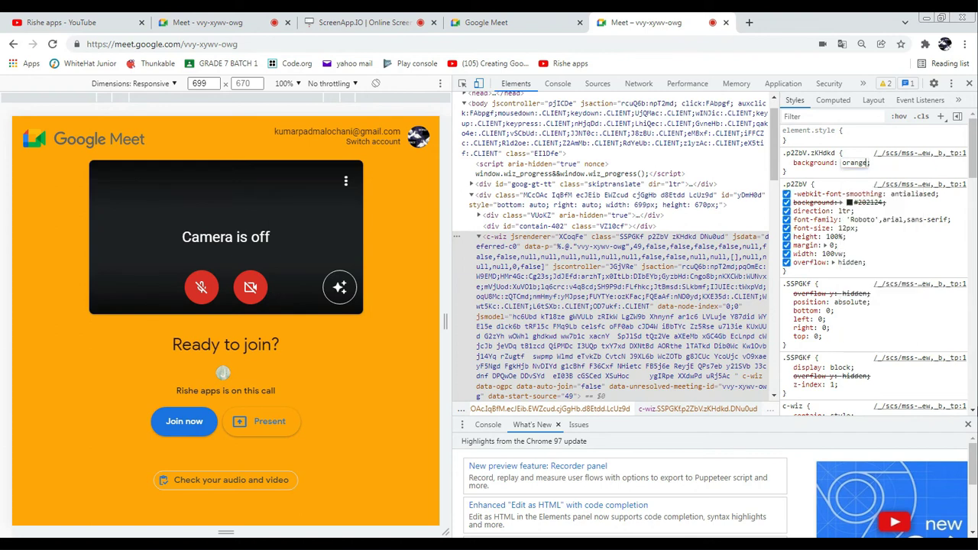
pyautogui.click(968, 83)
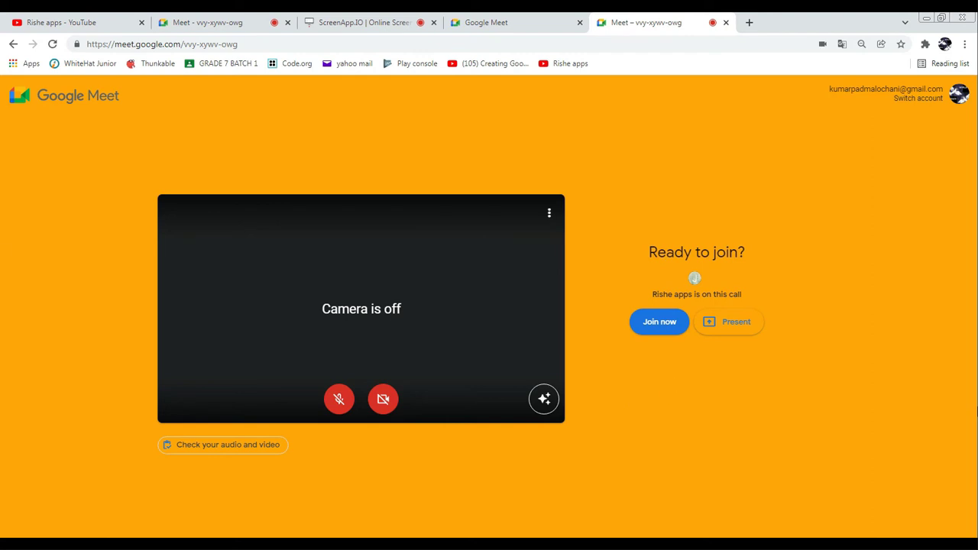
pyautogui.hotkey('ctrl', 'shift', 'i')
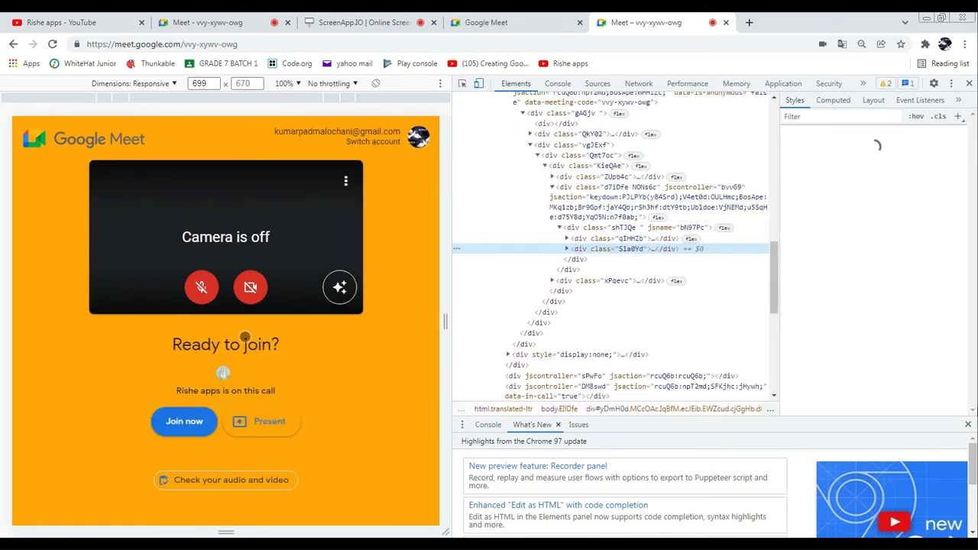
# Step: Change div.d7iDfe's inherited body colour, trying red and yellow, to end on blue
pyautogui.click(624, 211)
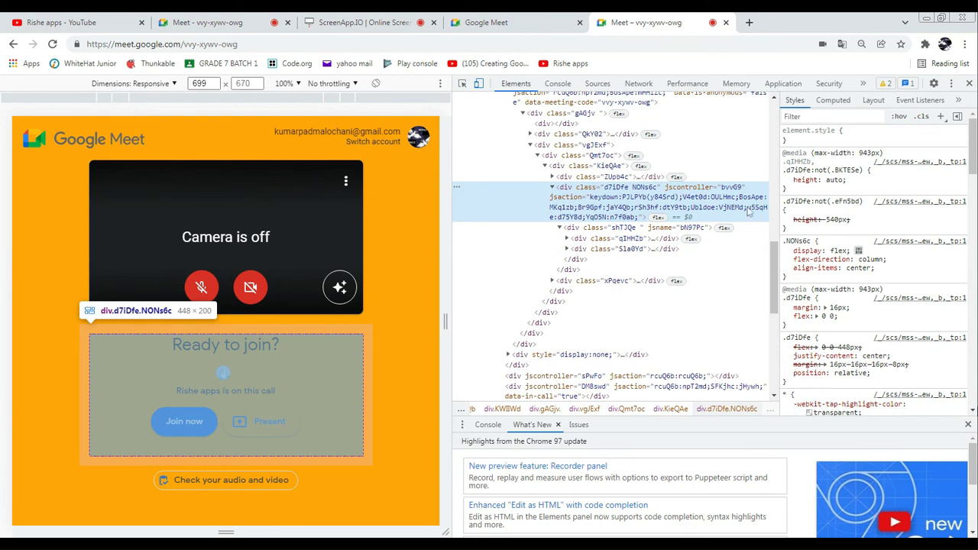
pyautogui.scroll(-5, 849, 240)
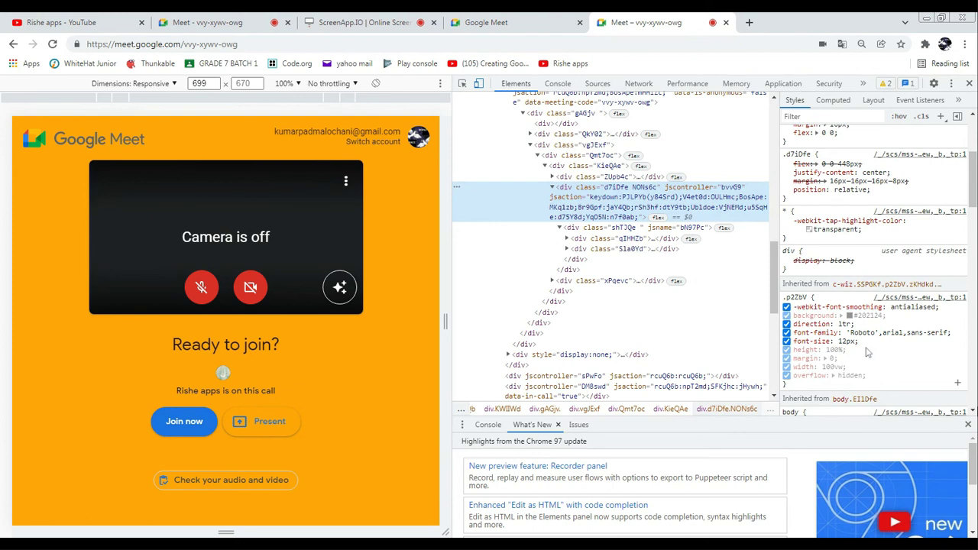
pyautogui.scroll(-6, 865, 348)
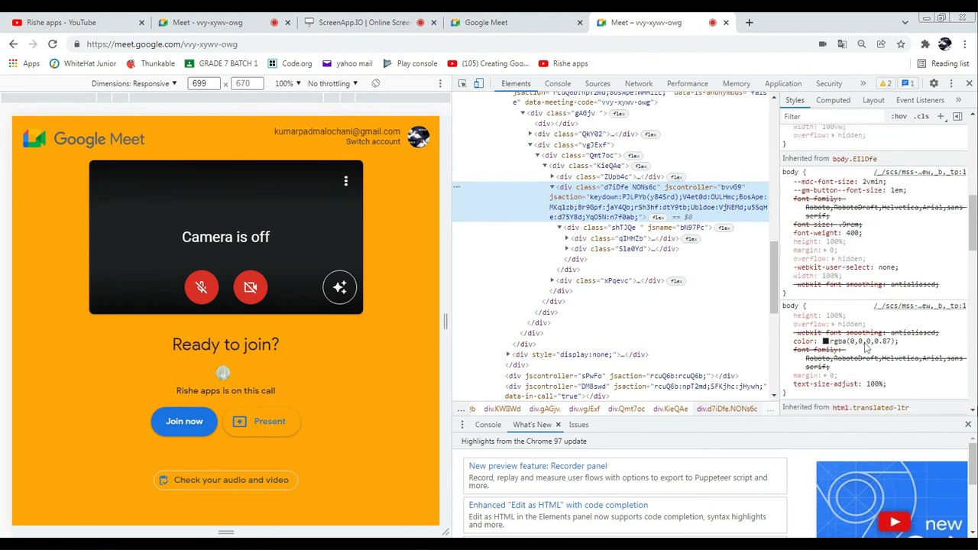
pyautogui.click(854, 337)
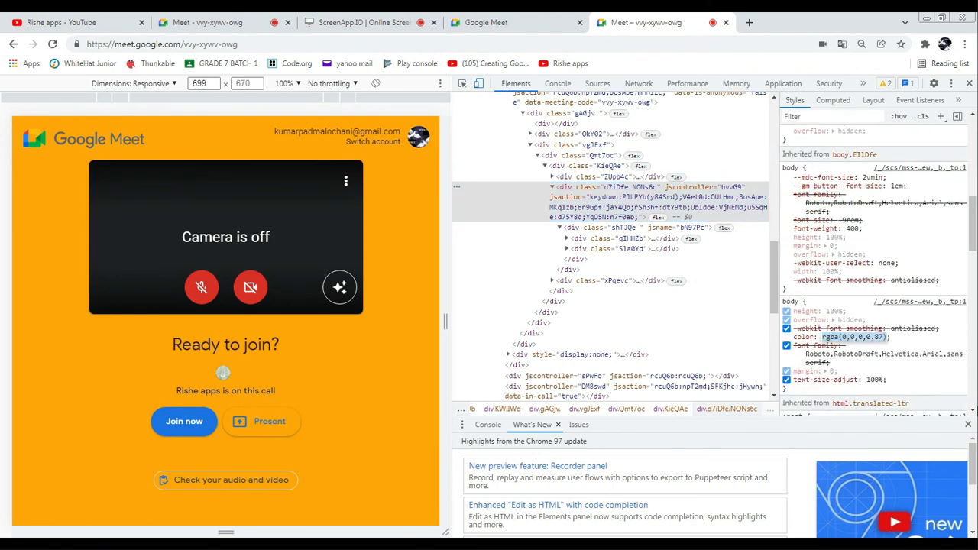
pyautogui.press('BackSpace')
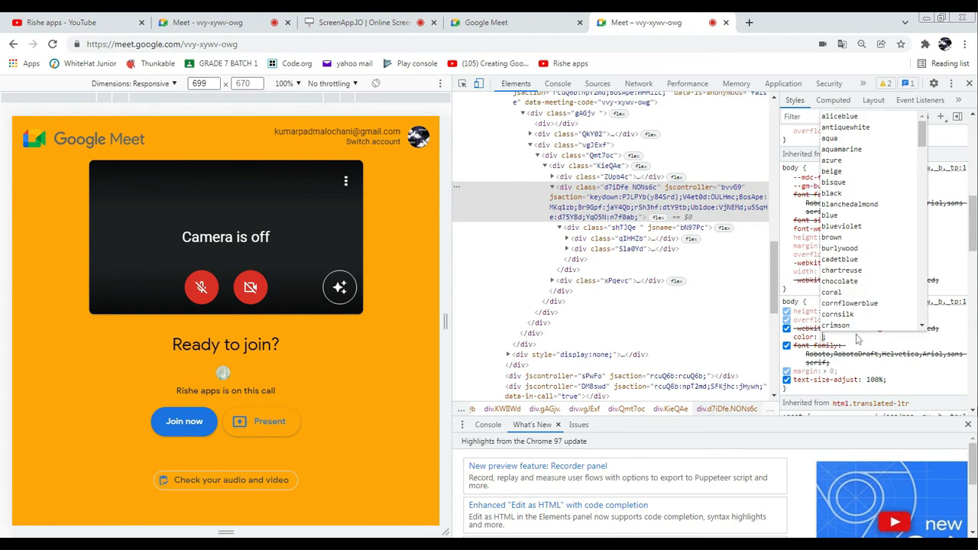
pyautogui.write('red')
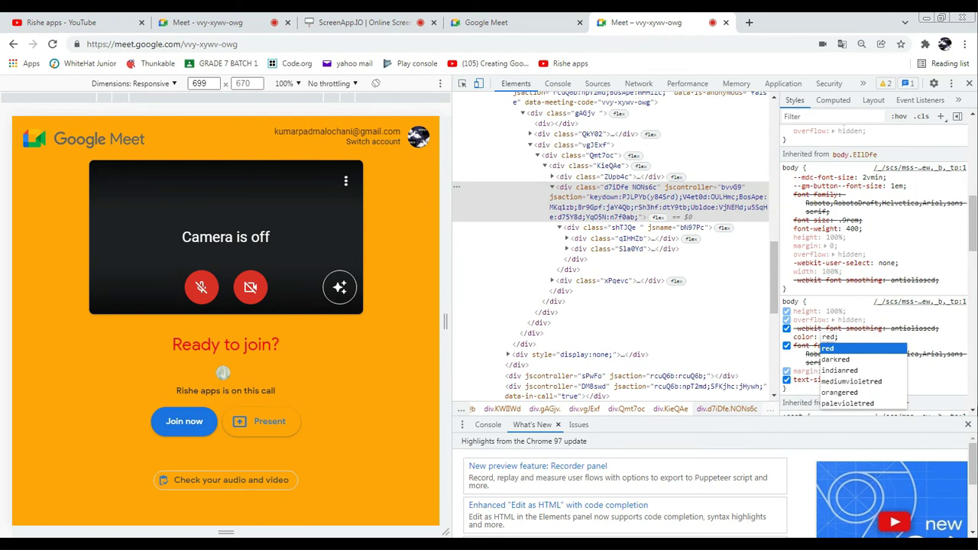
pyautogui.press('BackSpace')
pyautogui.press('BackSpace')
pyautogui.press('BackSpace')
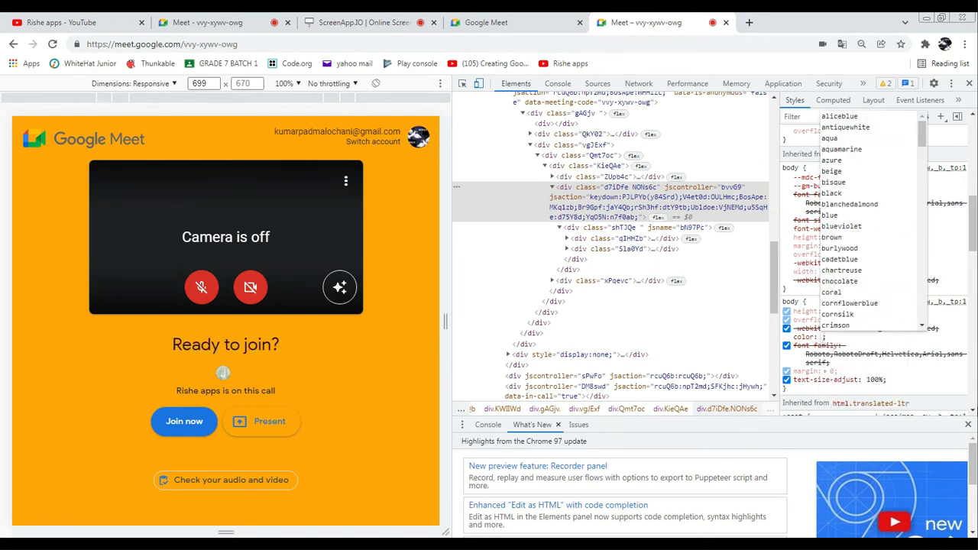
pyautogui.write('yellow')
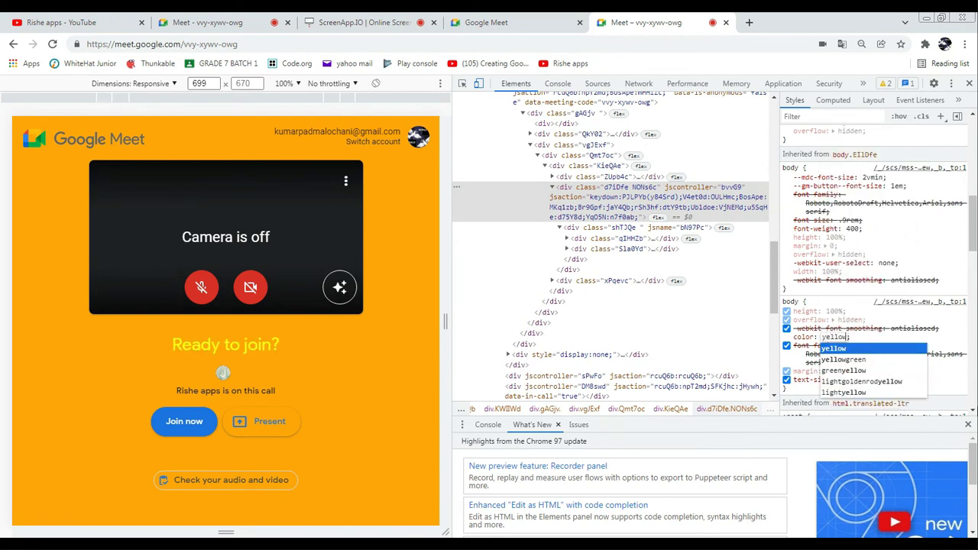
pyautogui.press('BackSpace')
pyautogui.press('BackSpace')
pyautogui.press('BackSpace')
pyautogui.press('BackSpace')
pyautogui.press('BackSpace')
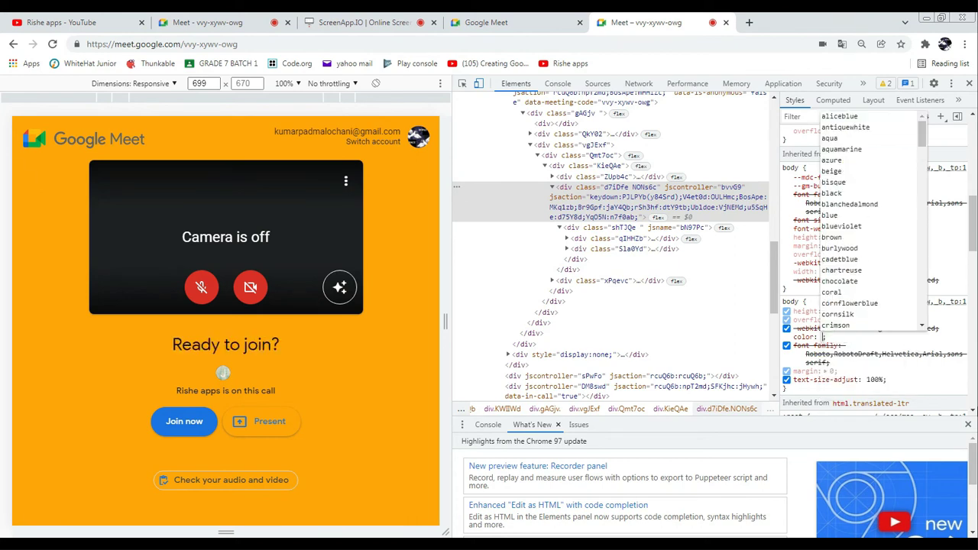
pyautogui.write('blue')
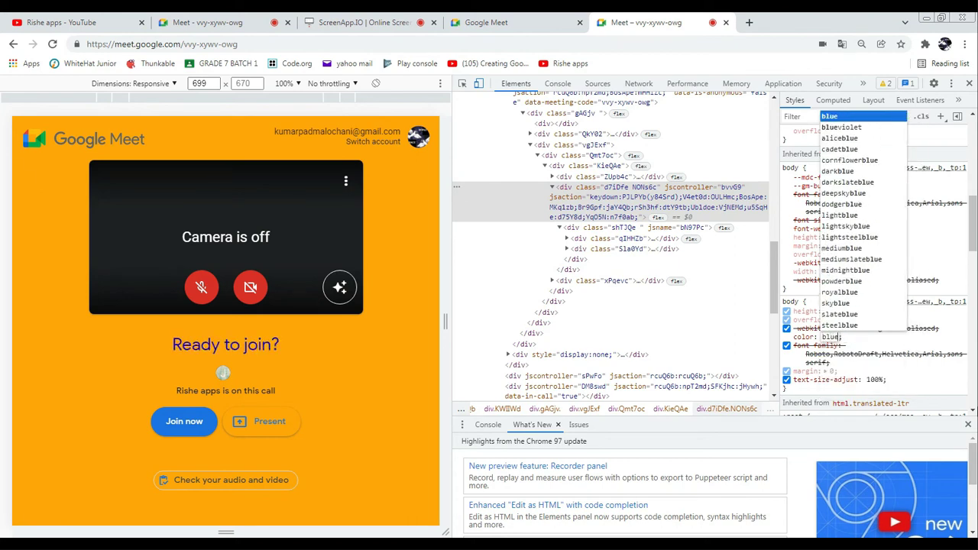
pyautogui.click(850, 116)
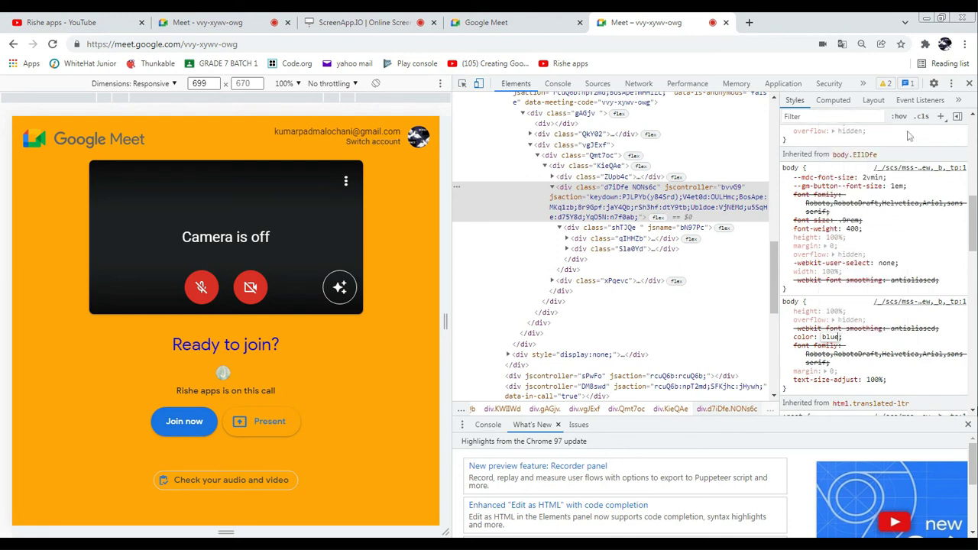
pyautogui.click(969, 83)
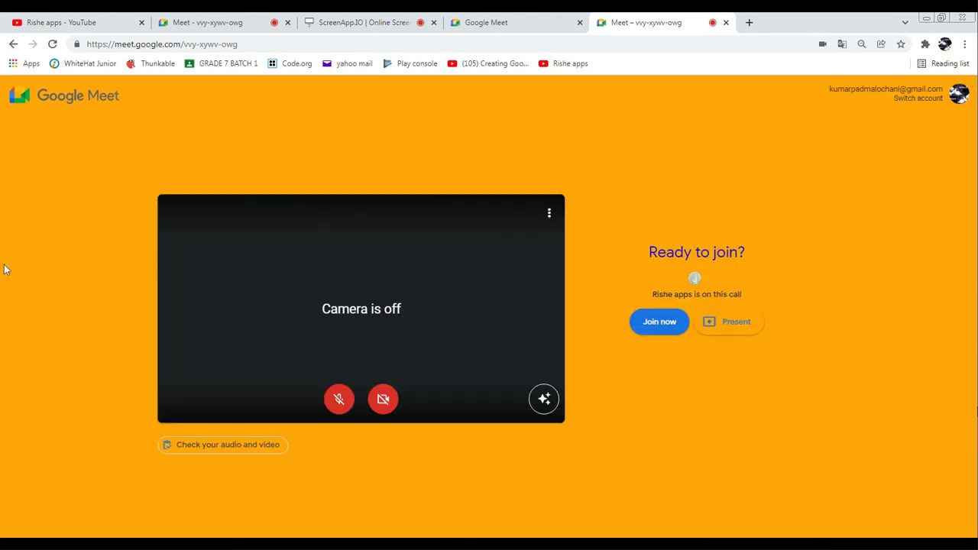